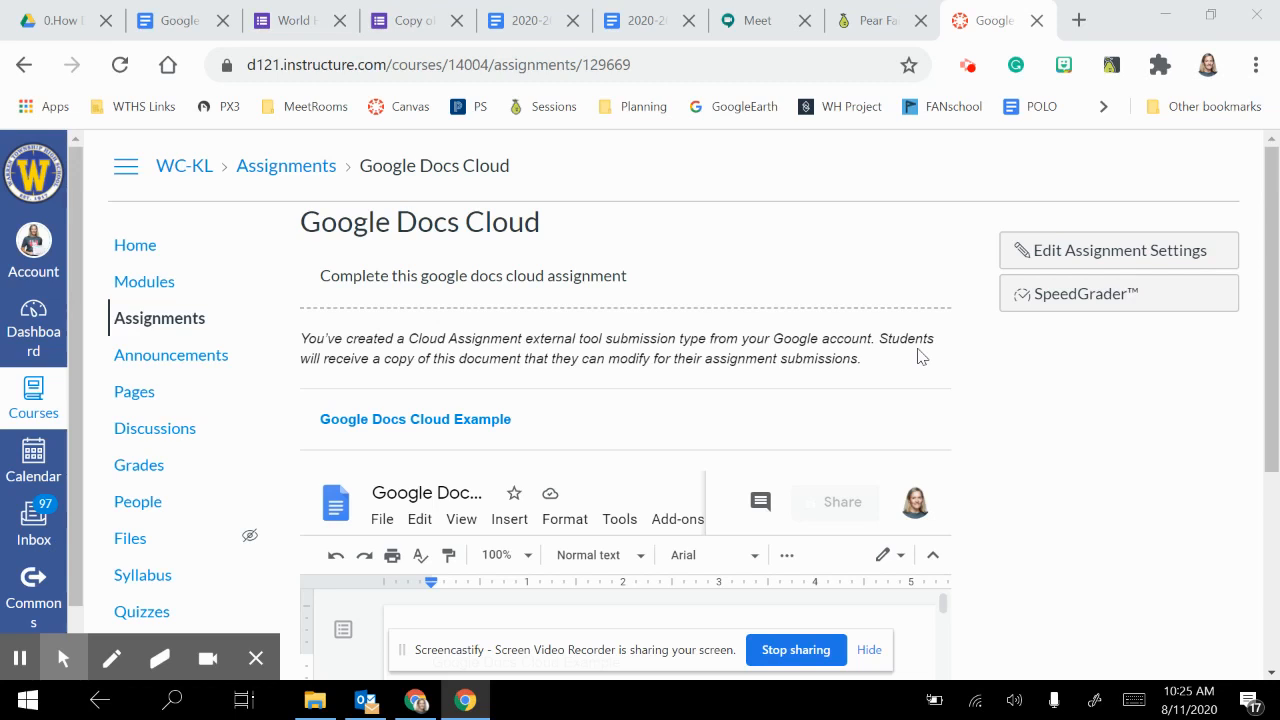
Step: Review the teacher's view of the Google Docs Cloud assignment, including its instructions and embedded document
{"action": "scroll", "coordinate": [921, 357], "scroll_direction": "down", "scroll_amount": 2}
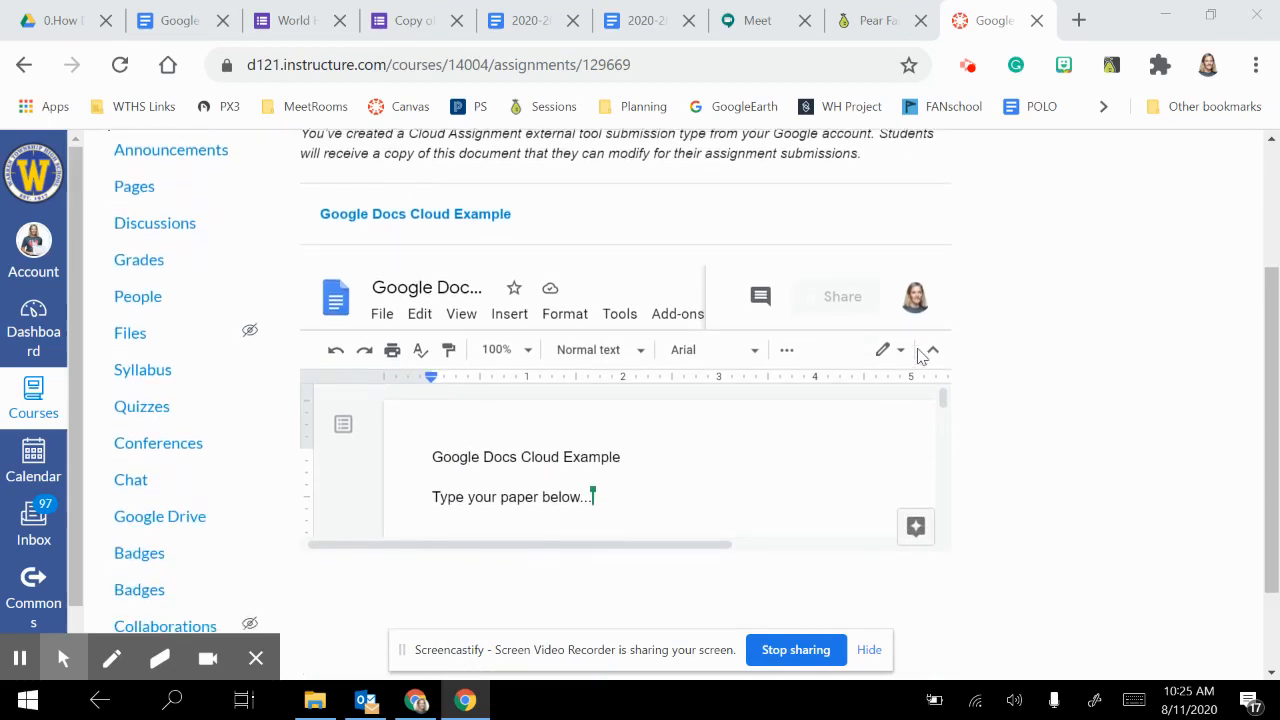
{"action": "scroll", "coordinate": [809, 437], "scroll_direction": "down", "scroll_amount": 1}
{"action": "scroll", "coordinate": [809, 437], "scroll_direction": "up", "scroll_amount": 1}
{"action": "scroll", "coordinate": [983, 335], "scroll_direction": "up", "scroll_amount": 2}
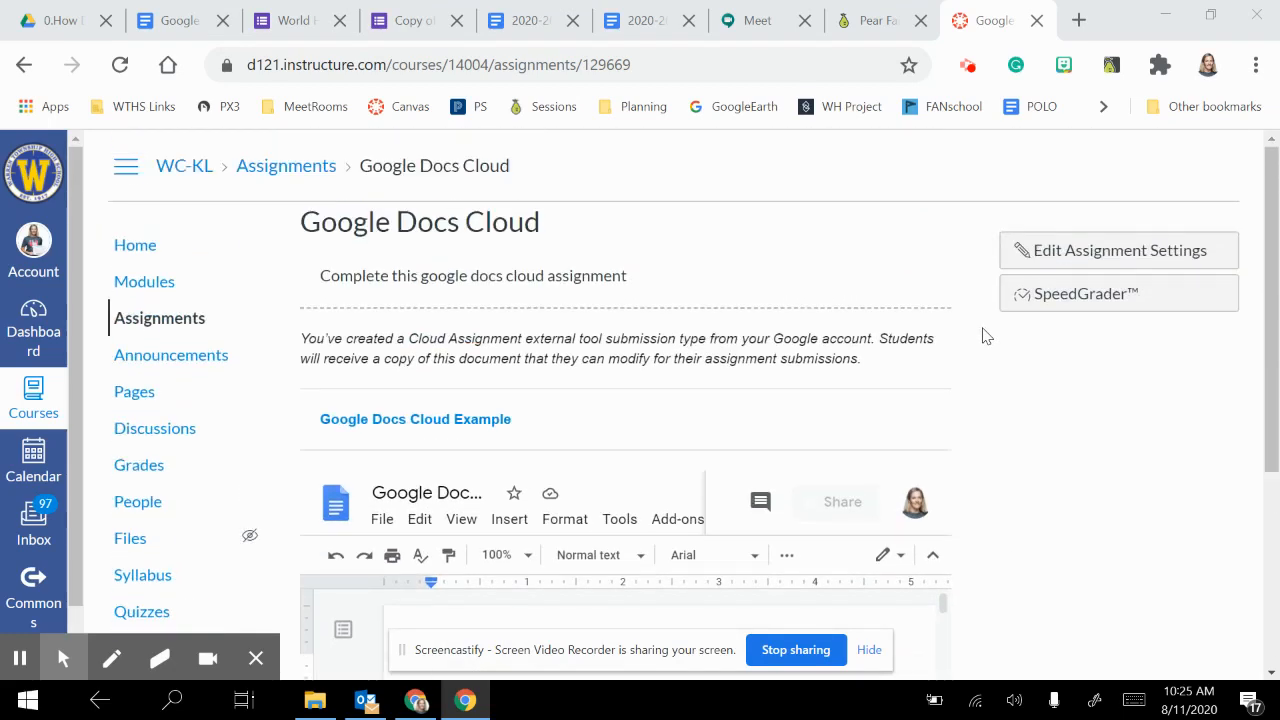
{"action": "scroll", "coordinate": [983, 335], "scroll_direction": "down", "scroll_amount": 1}
{"action": "scroll", "coordinate": [983, 335], "scroll_direction": "down", "scroll_amount": 1}
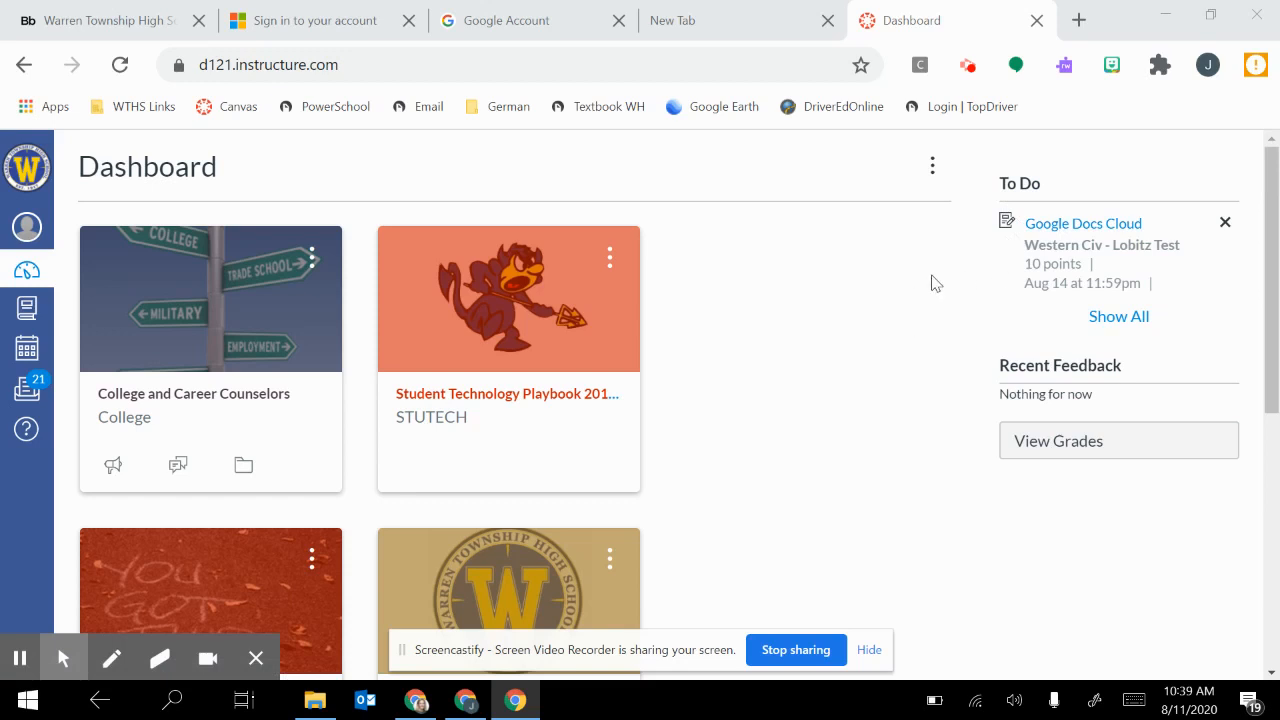
Step: Open the Google Docs Cloud assignment from the student's To Do list and review its instructions and embedded document
{"action": "left_click", "coordinate": [1055, 228]}
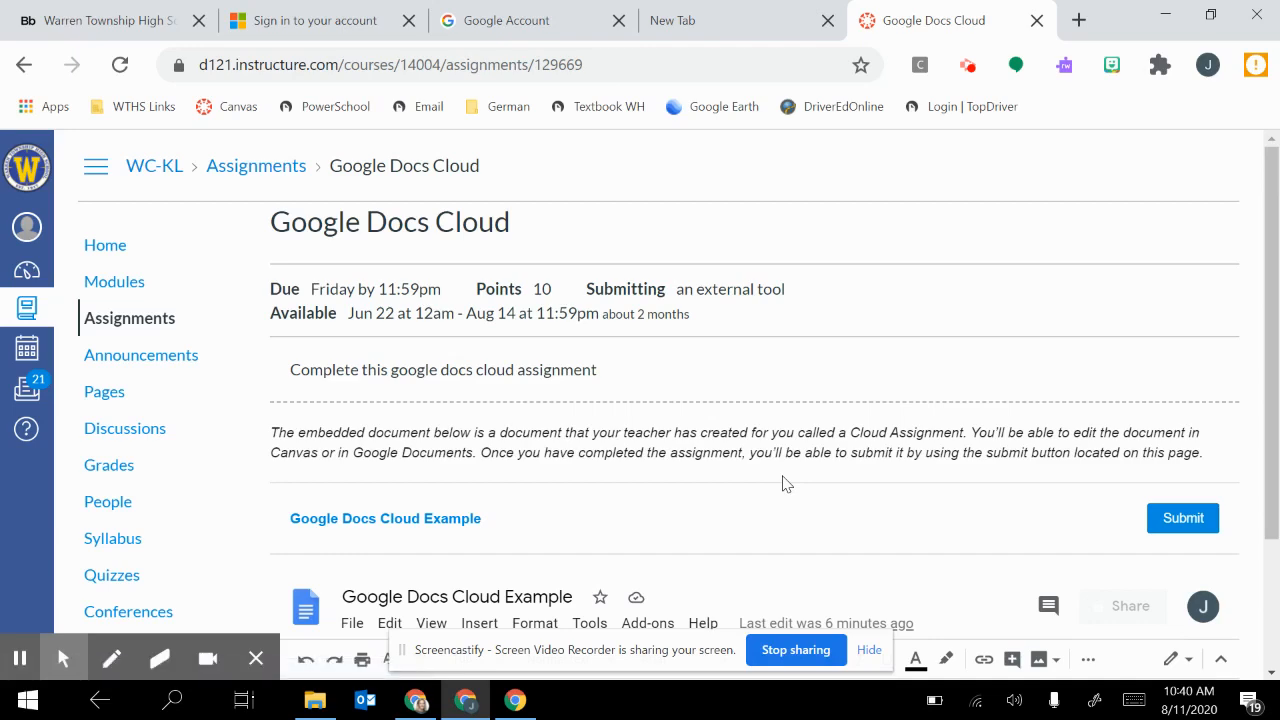
{"action": "scroll", "coordinate": [785, 483], "scroll_direction": "down", "scroll_amount": 3}
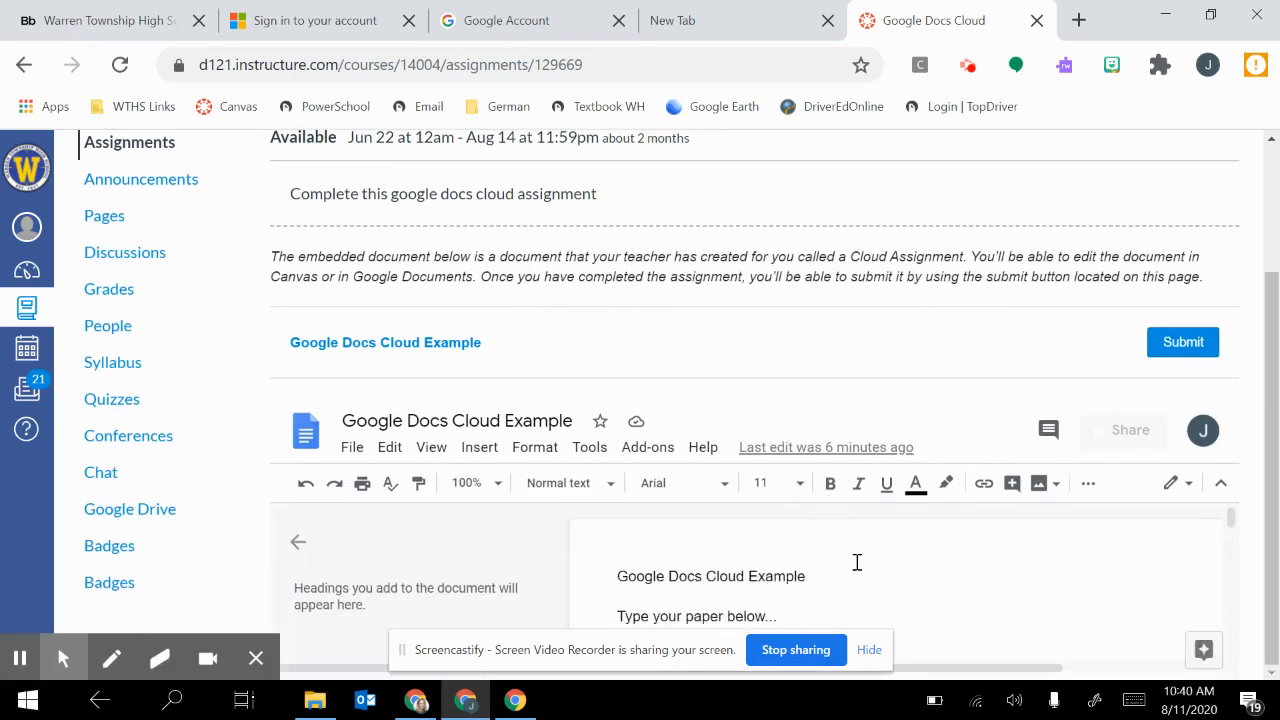
{"action": "scroll", "coordinate": [854, 560], "scroll_direction": "down", "scroll_amount": 1}
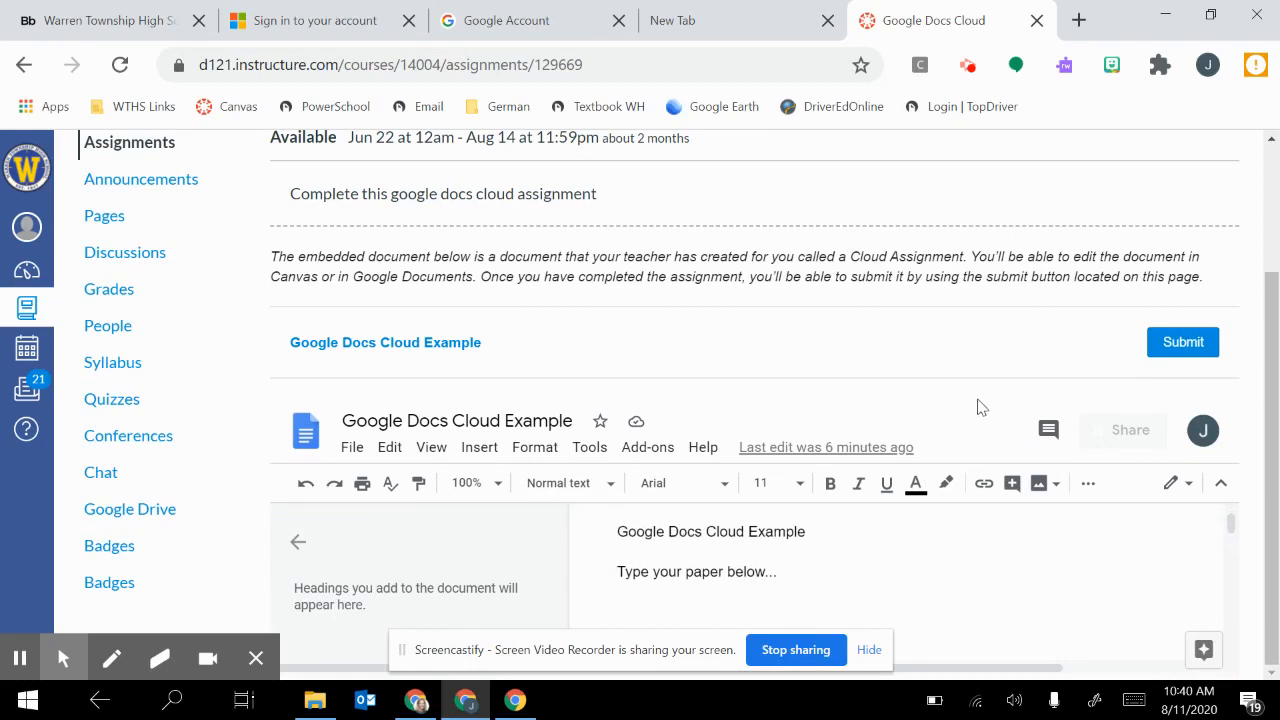
{"action": "scroll", "coordinate": [885, 575], "scroll_direction": "down", "scroll_amount": 1}
{"action": "scroll", "coordinate": [885, 575], "scroll_direction": "down", "scroll_amount": 5}
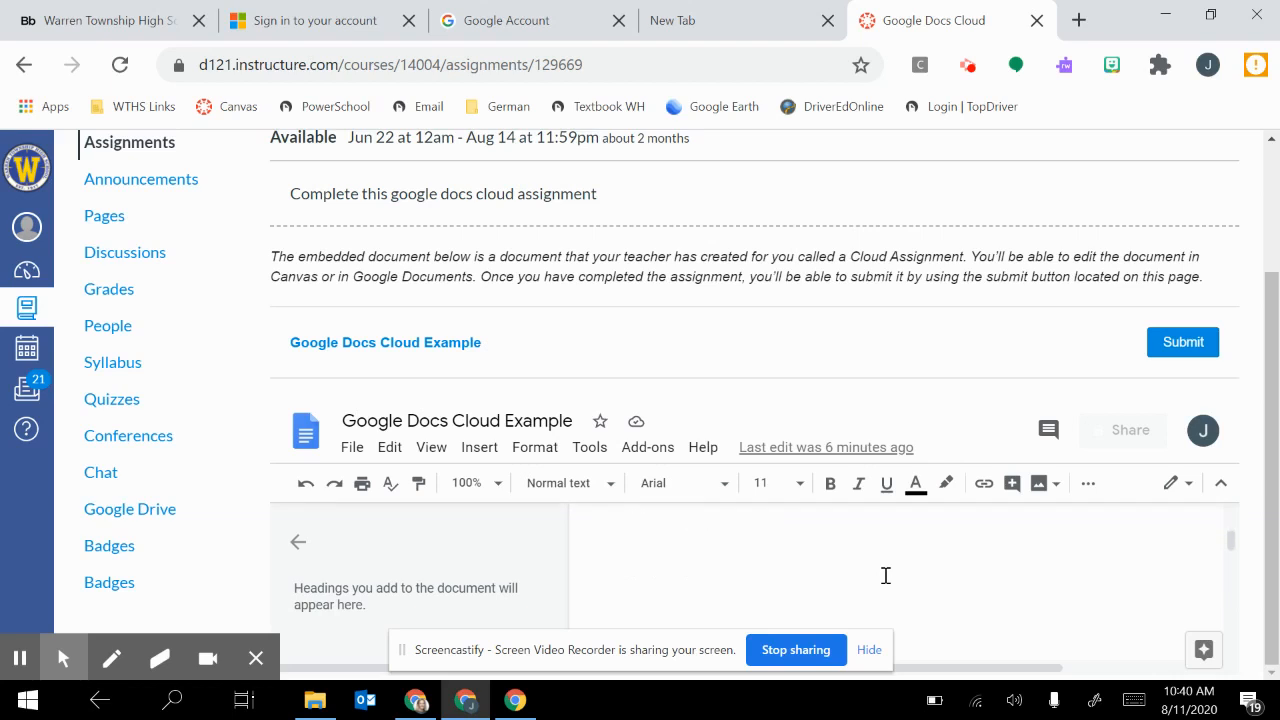
{"action": "scroll", "coordinate": [885, 575], "scroll_direction": "up", "scroll_amount": 6}
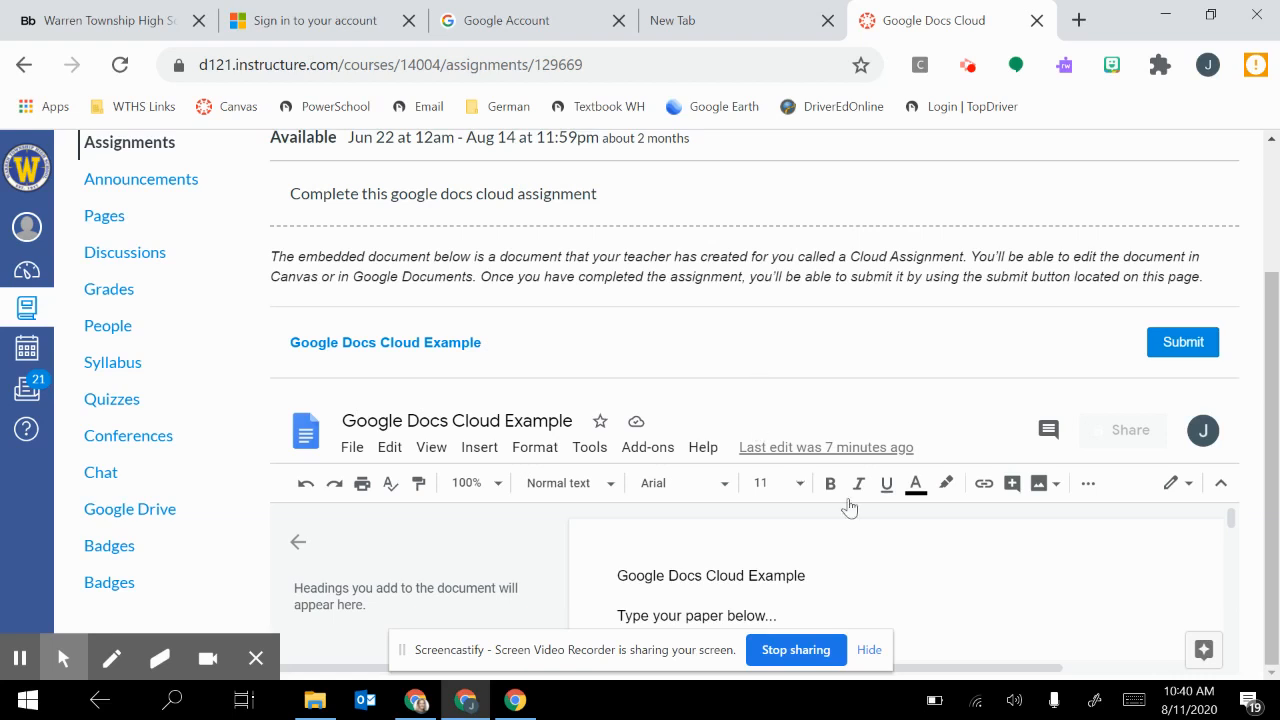
Step: Start a new line under "Type your paper below..." in the embedded document and set its text color to blue
{"action": "scroll", "coordinate": [906, 557], "scroll_direction": "down", "scroll_amount": 1}
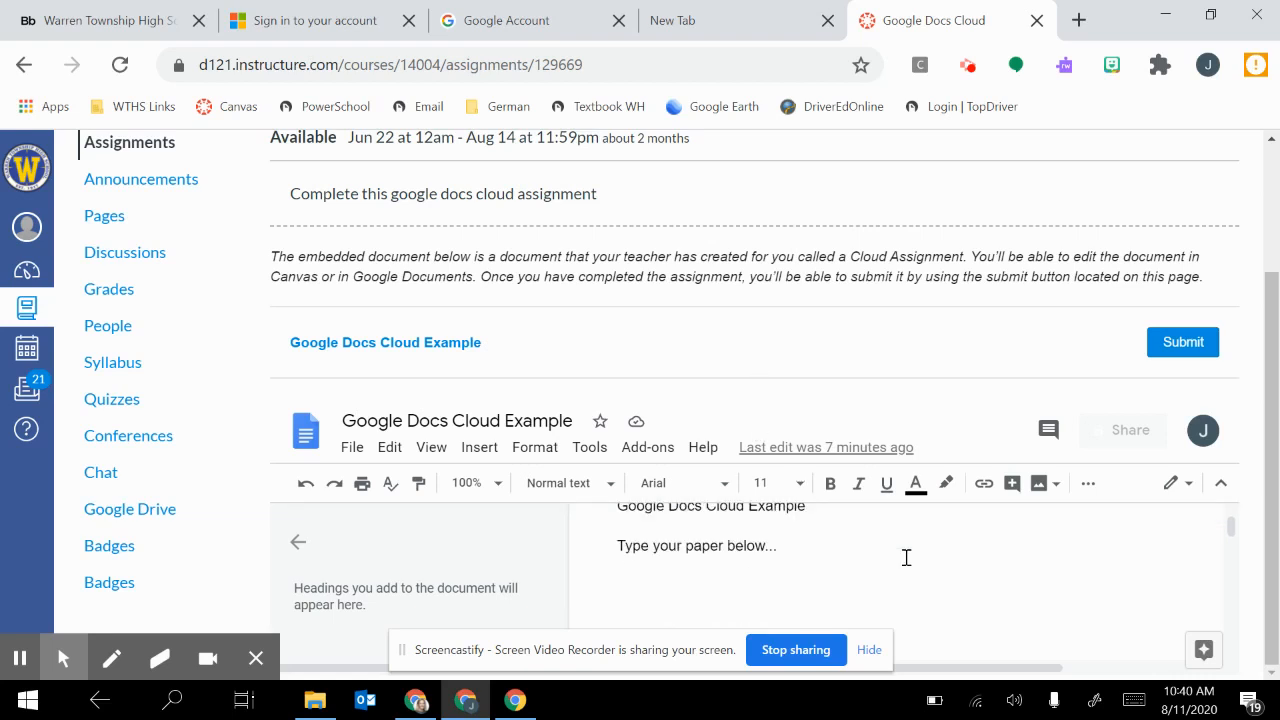
{"action": "left_click", "coordinate": [810, 542]}
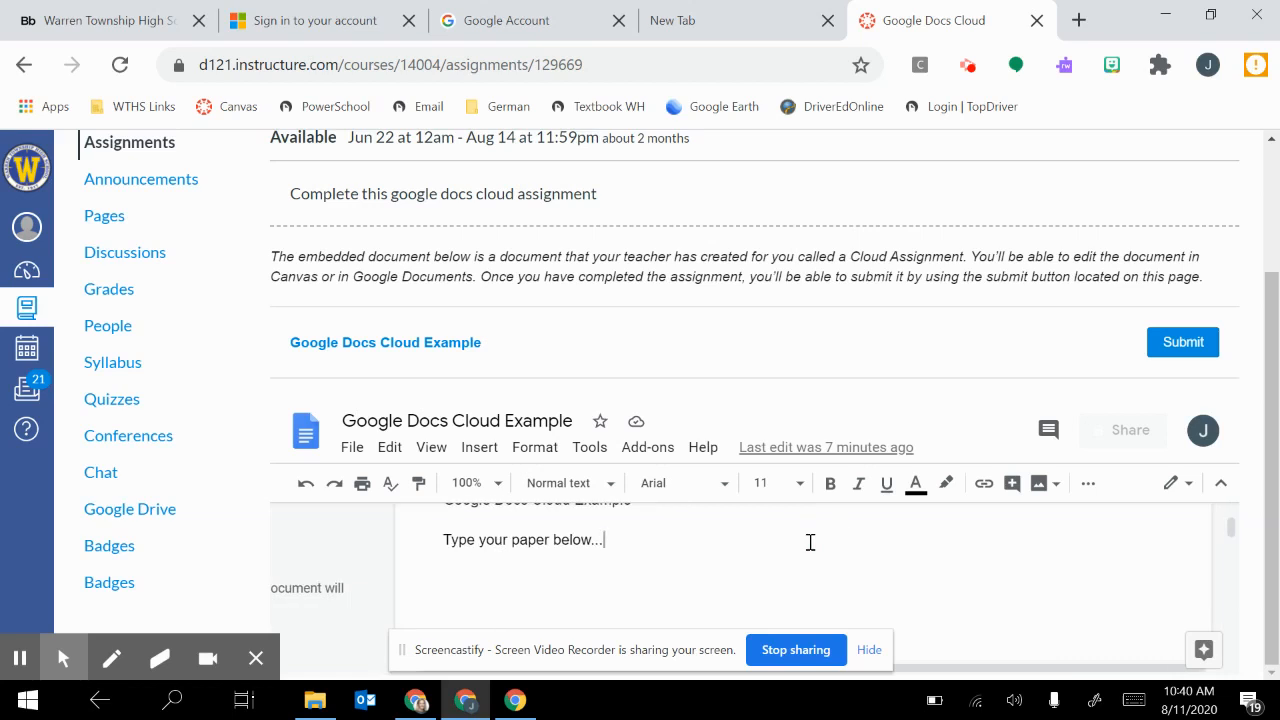
{"action": "key", "text": "Return"}
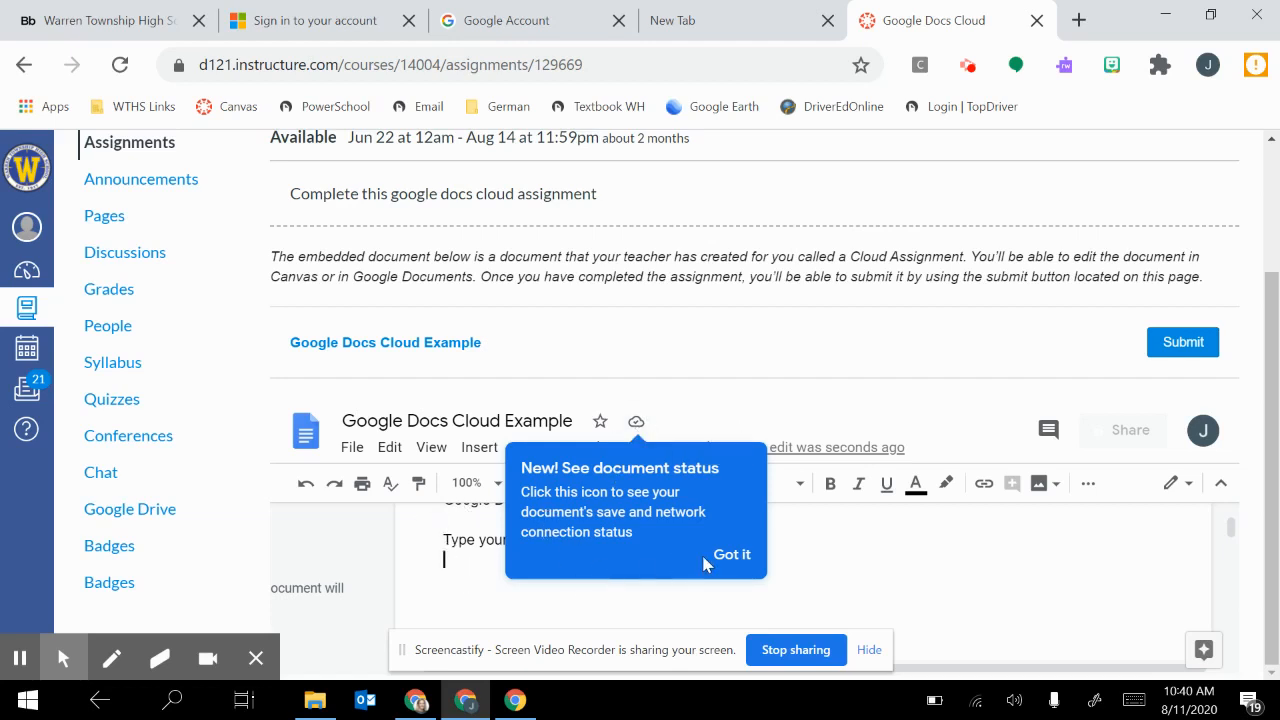
{"action": "left_click", "coordinate": [733, 557]}
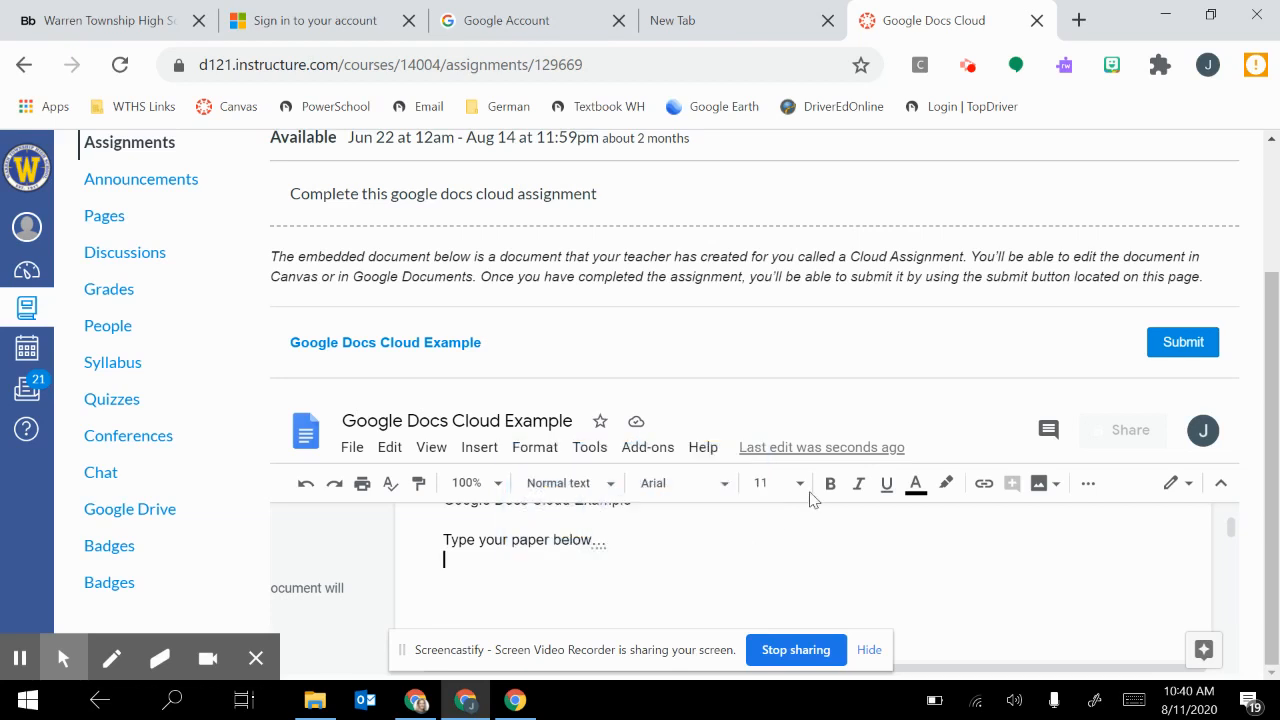
{"action": "left_click", "coordinate": [916, 484]}
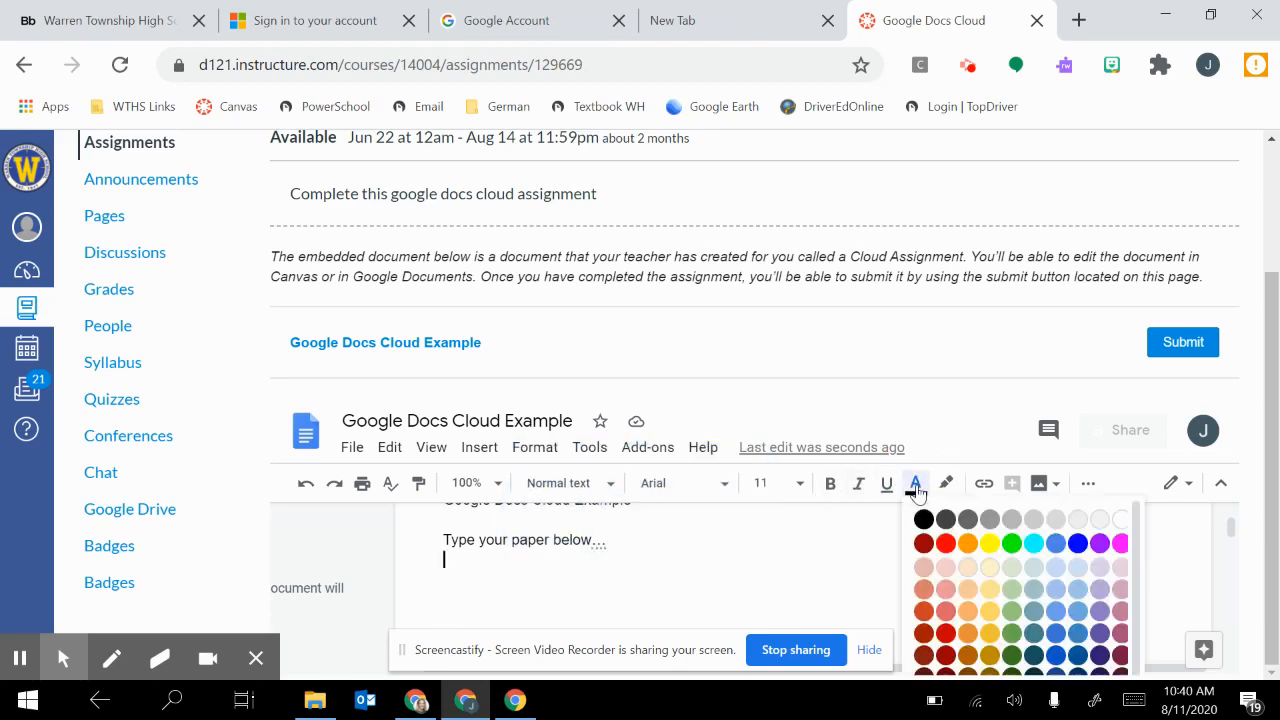
{"action": "left_click", "coordinate": [1077, 540]}
Step: Write "This is my favorite class in the whole world. Thx 4 being awesome." on the new line
{"action": "type", "text": "Thi"}
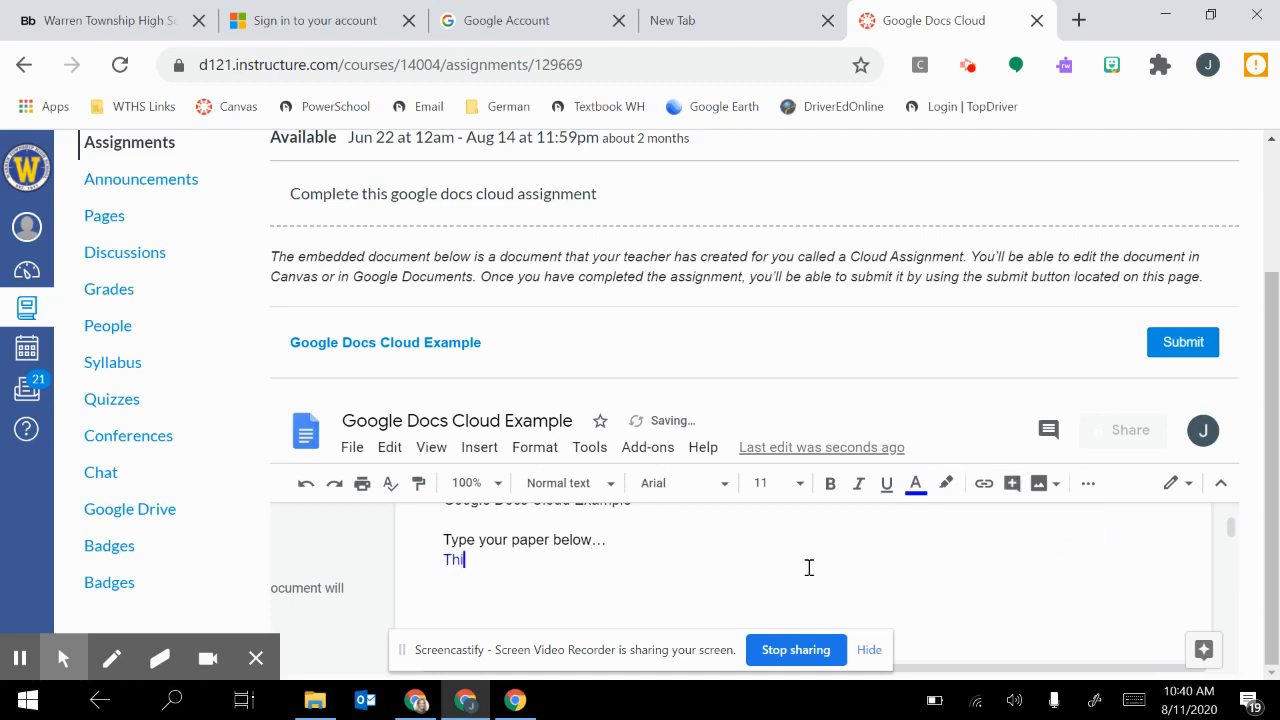
{"action": "type", "text": "s is my favorite class"}
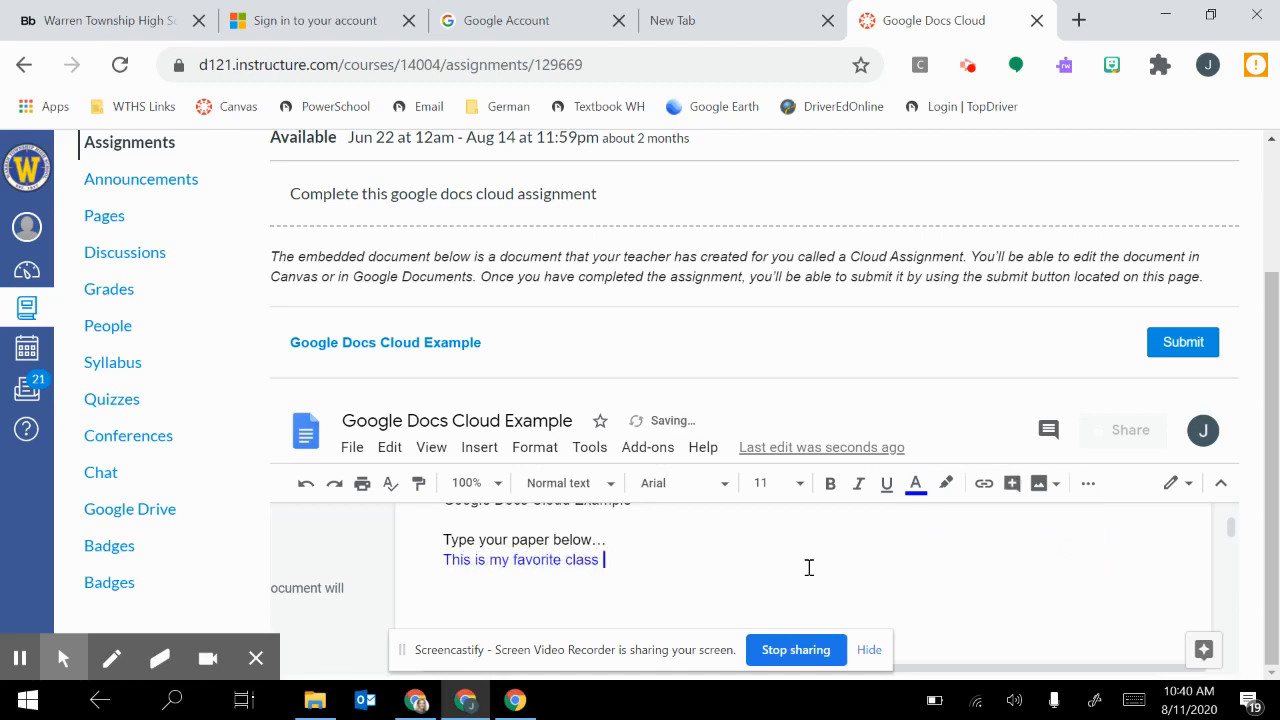
{"action": "type", "text": " in the whole word. T"}
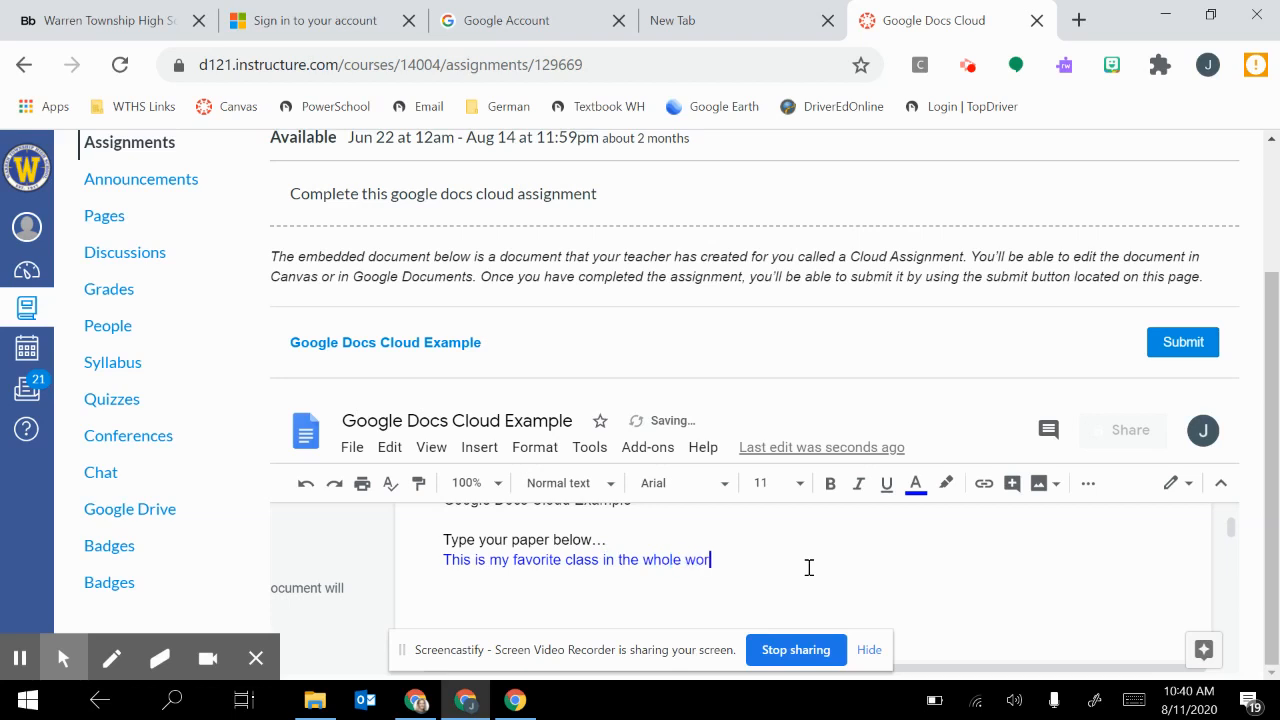
{"action": "key", "text": "BackSpace"}
{"action": "key", "text": "BackSpace"}
{"action": "key", "text": "BackSpace"}
{"action": "key", "text": "BackSpace"}
{"action": "type", "text": "ld. Thx for"}
{"action": "key", "text": "BackSpace"}
{"action": "key", "text": "BackSpace"}
{"action": "key", "text": "BackSpace"}
{"action": "key", "text": "BackSpace"}
{"action": "type", "text": "4 being awesome. "}
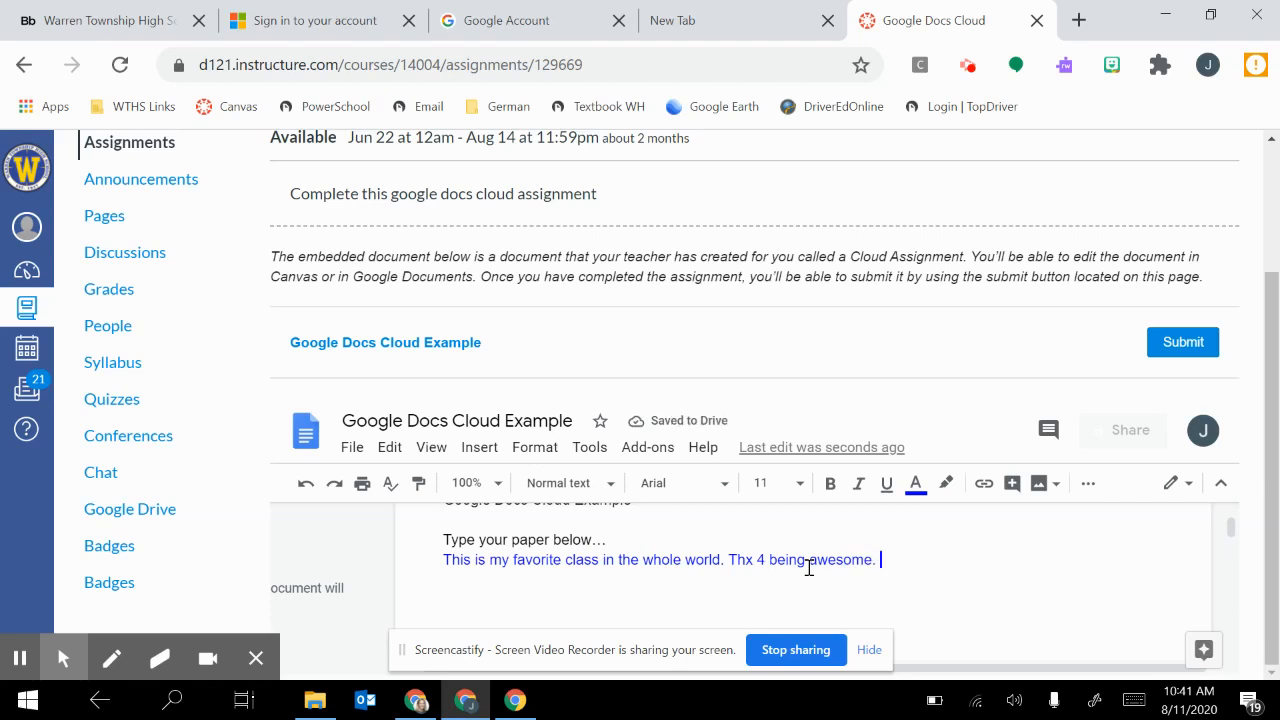
Step: Add the sentence "Cant wat to see my grade." at the end of the line
{"action": "type", "text": "Cant wa"}
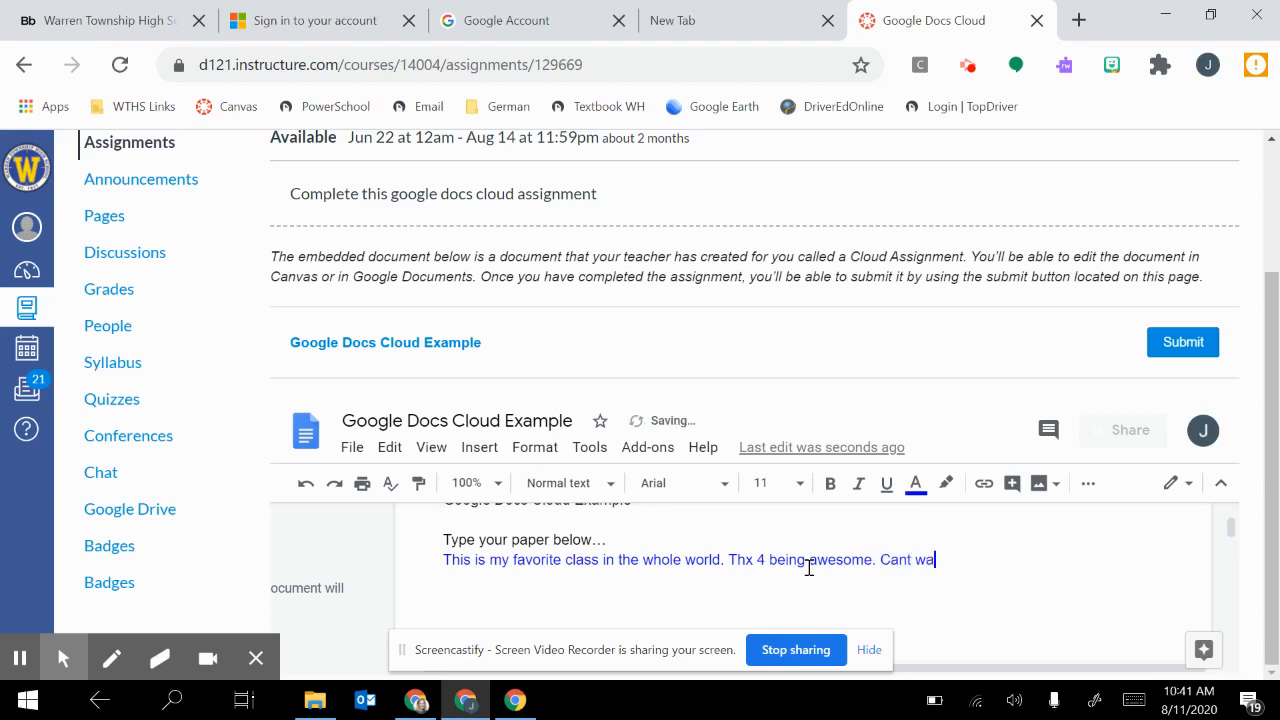
{"action": "type", "text": "t to"}
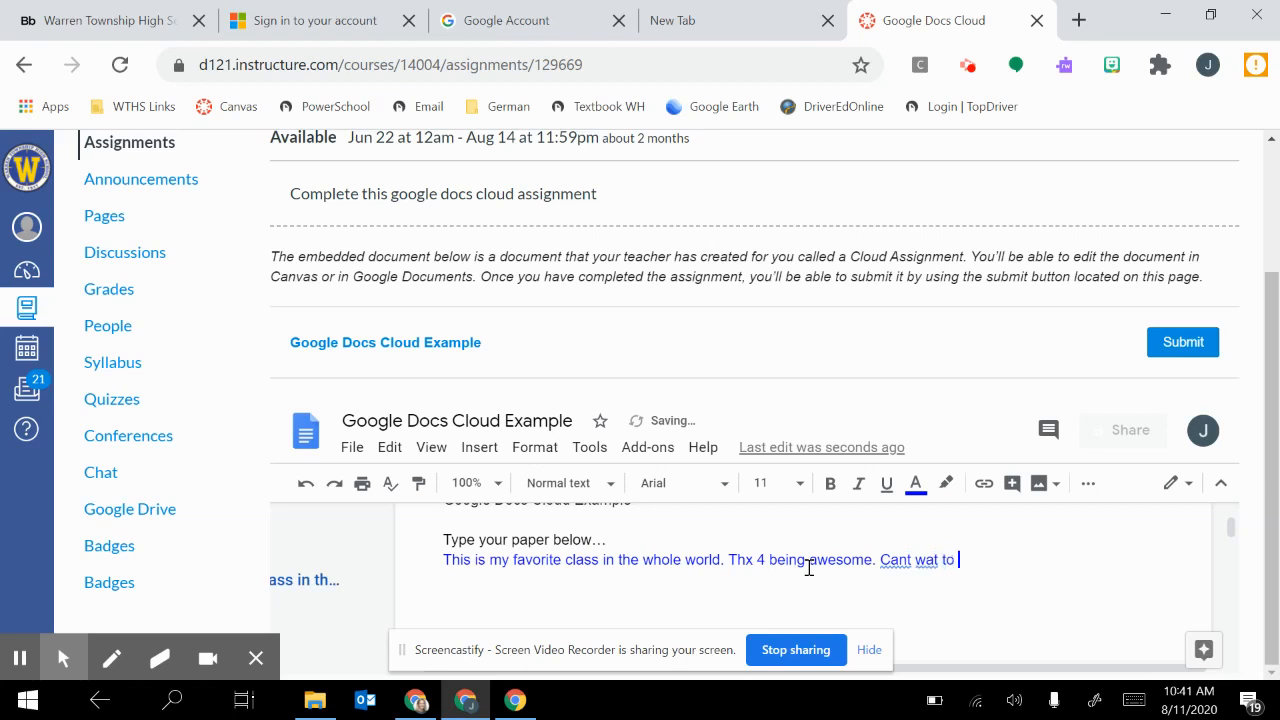
{"action": "type", "text": " see my grade."}
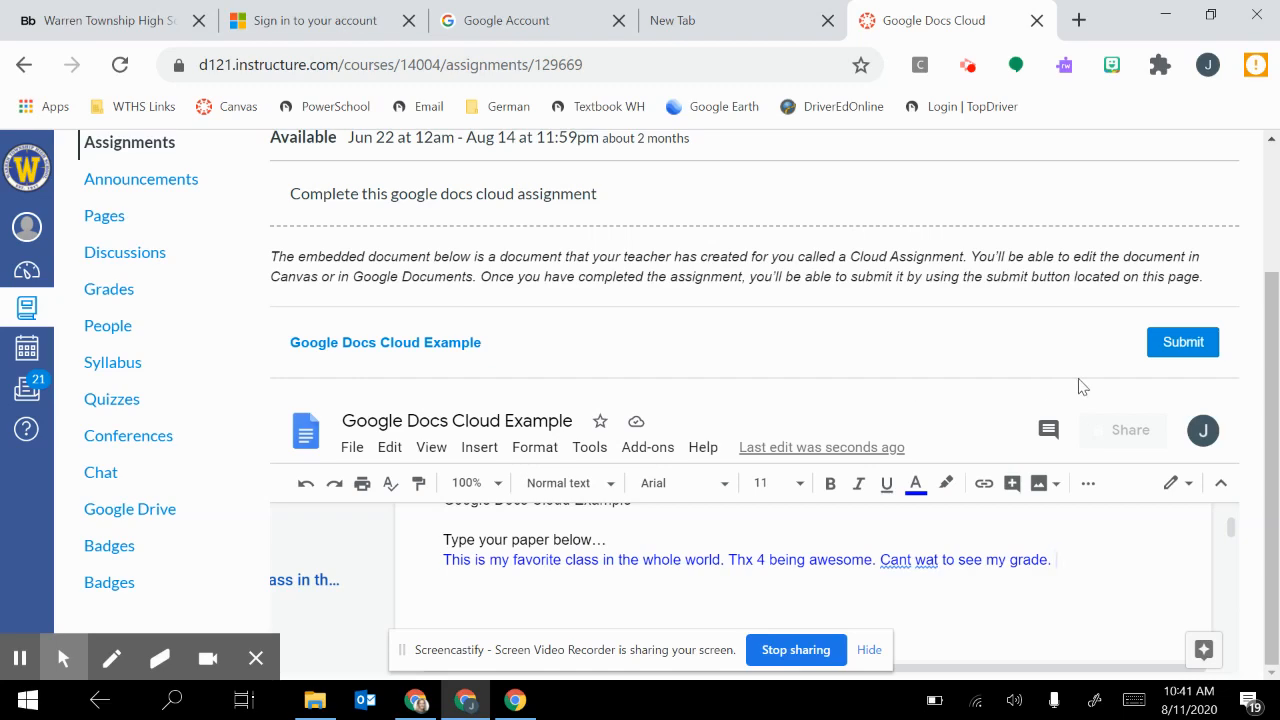
Step: Submit the completed Google Docs Cloud assignment and go to the course's assignments list
{"action": "left_click", "coordinate": [1183, 345]}
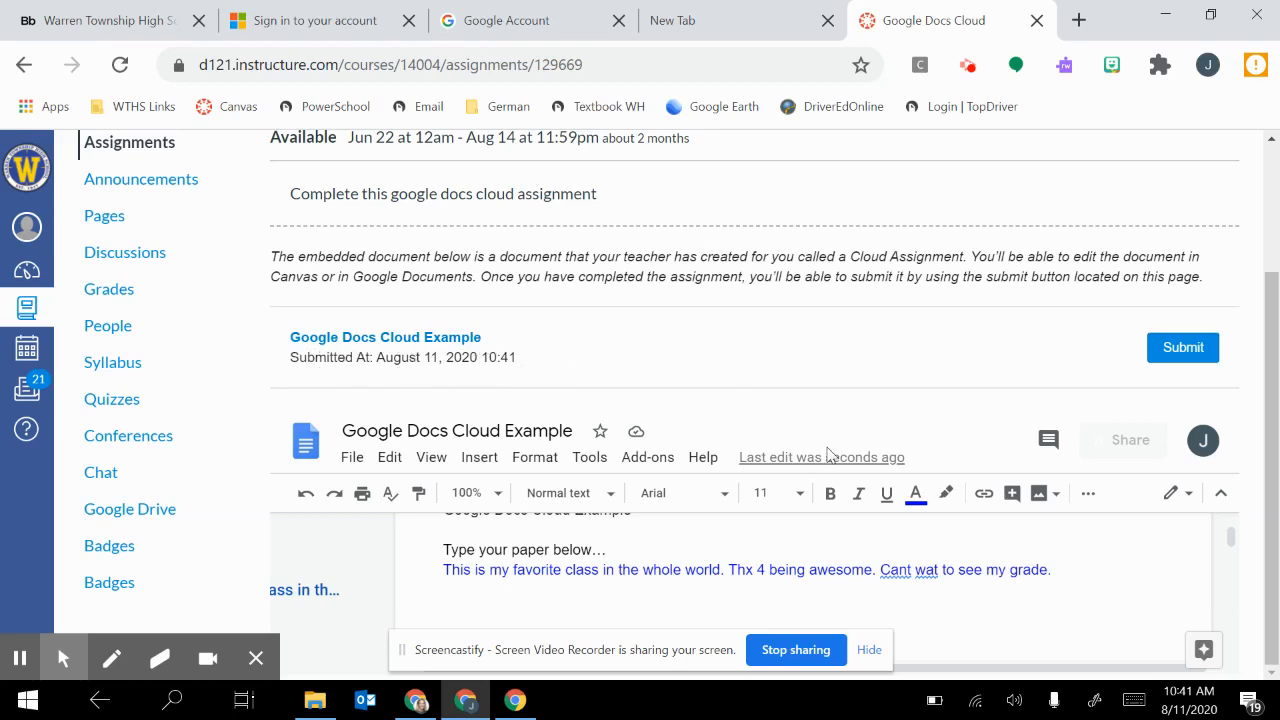
{"action": "left_click", "coordinate": [1064, 567]}
{"action": "scroll", "coordinate": [808, 254], "scroll_direction": "up", "scroll_amount": 1}
{"action": "left_click", "coordinate": [126, 280]}
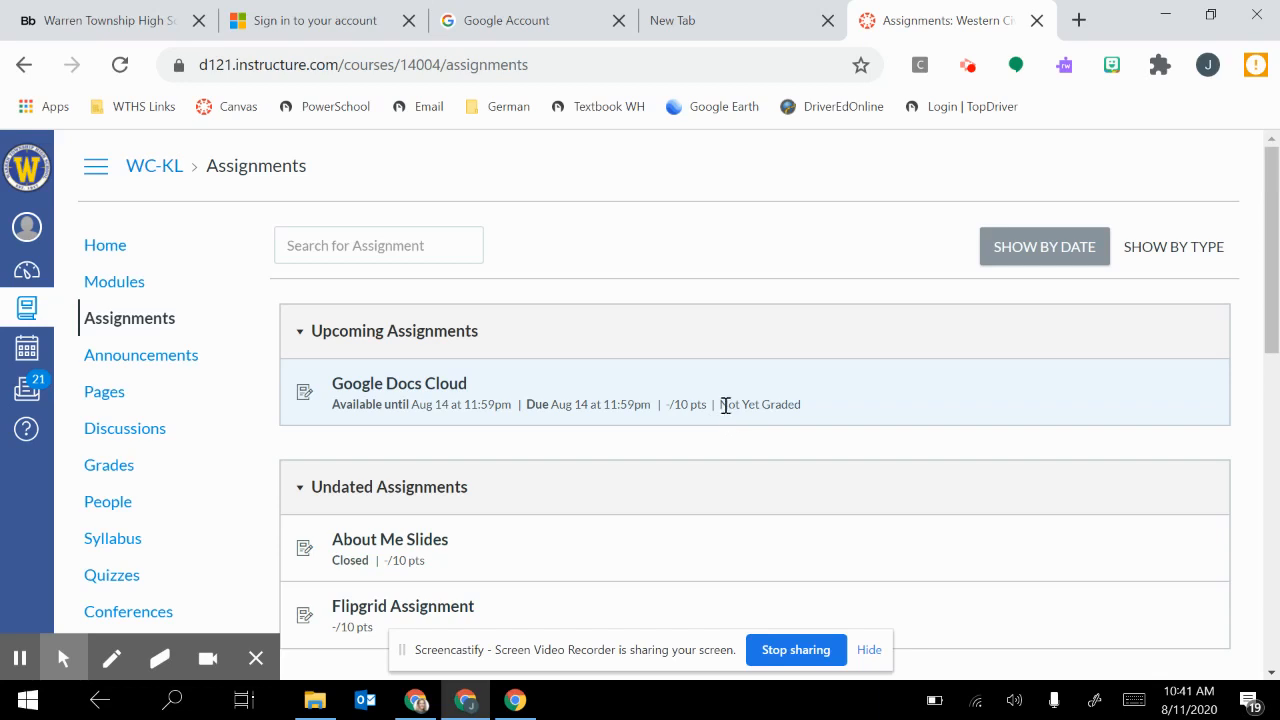
Step: Check the grading status of Google Docs Cloud among the upcoming assignments
{"action": "left_click_drag", "start_coordinate": [720, 405], "coordinate": [810, 413]}
{"action": "scroll", "coordinate": [778, 405], "scroll_direction": "down", "scroll_amount": 1}
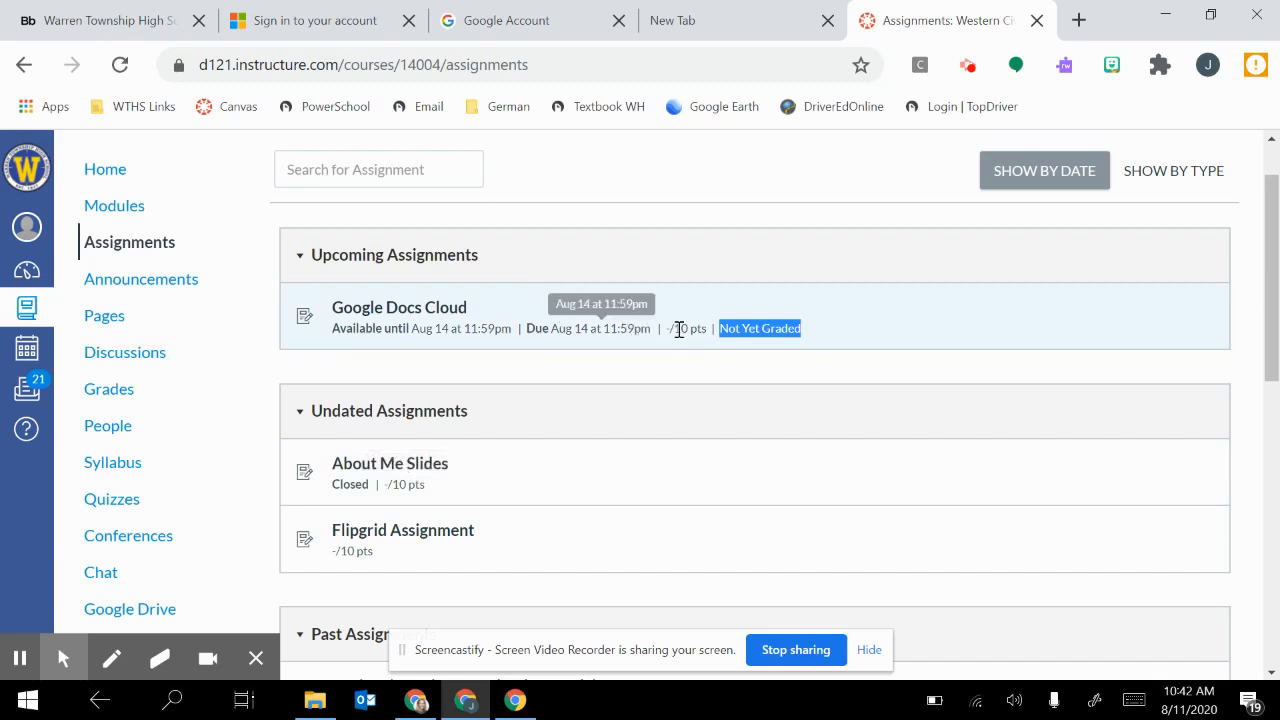
{"action": "left_click", "coordinate": [758, 328]}
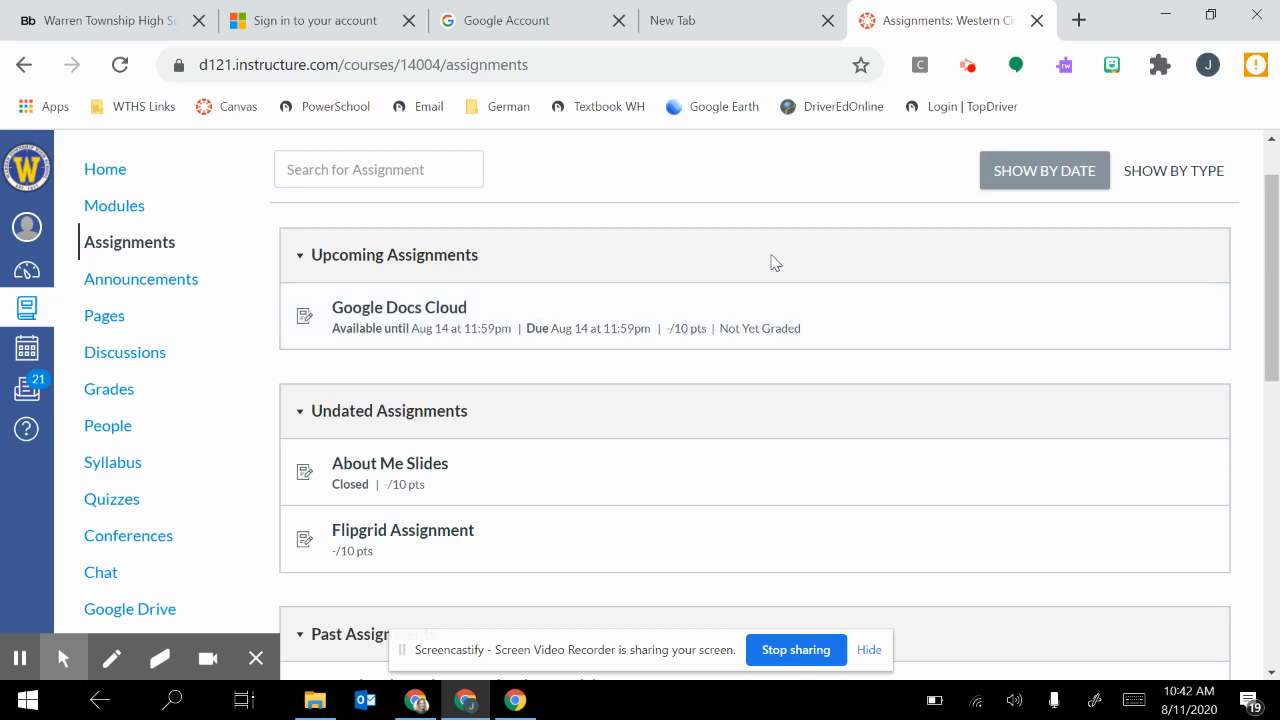
{"action": "scroll", "coordinate": [771, 260], "scroll_direction": "up", "scroll_amount": 1}
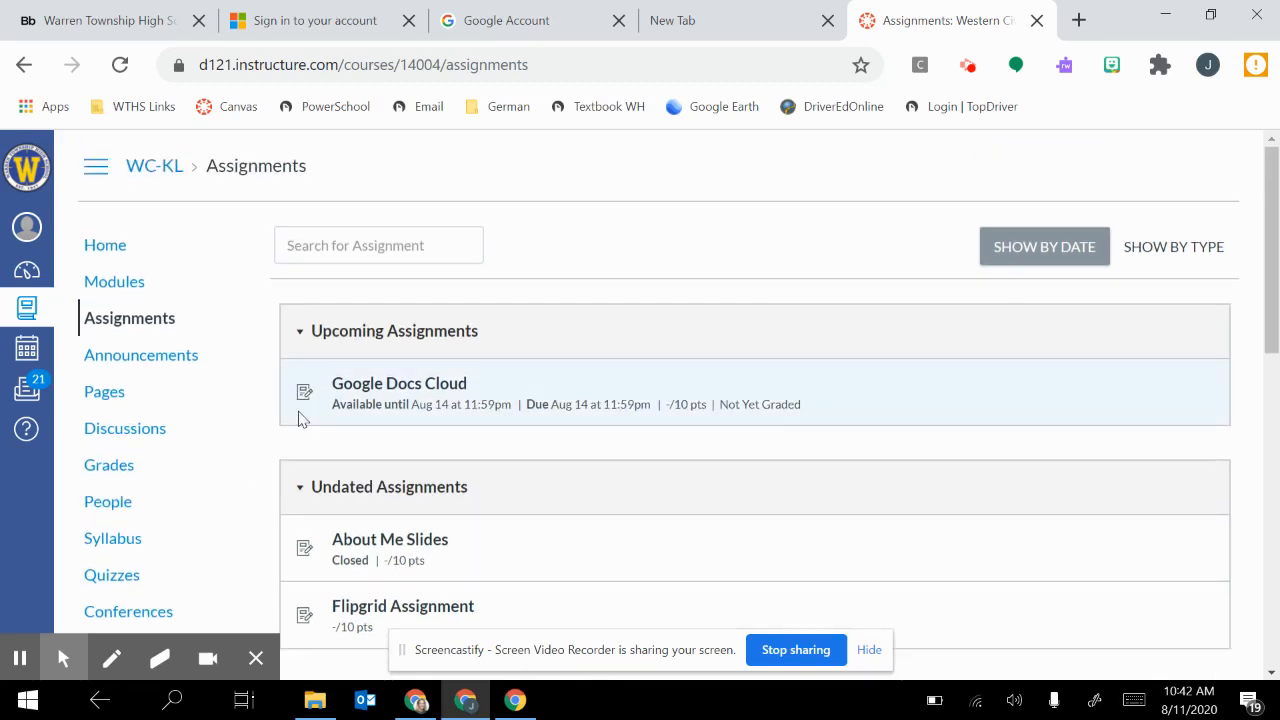
{"action": "left_click", "coordinate": [19, 660]}
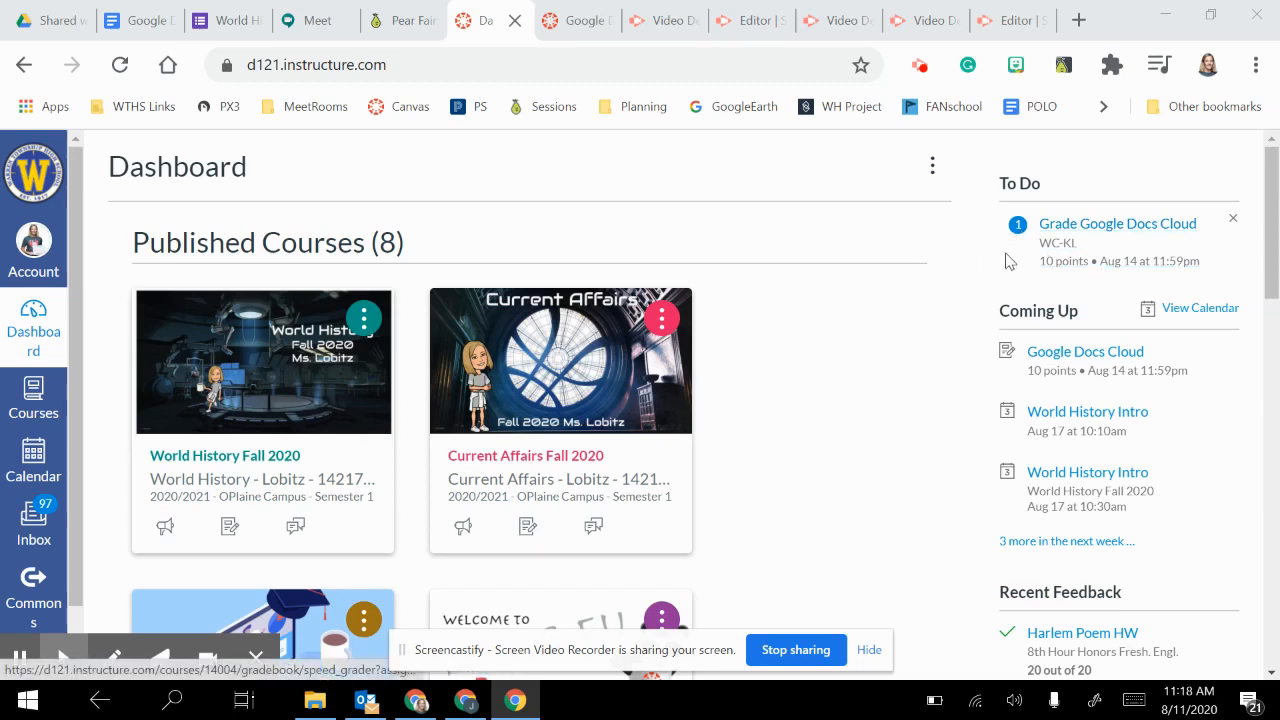
Step: Open the Google Docs Cloud submission for grading from the teacher's To Do list and view the submitted document
{"action": "left_click", "coordinate": [1105, 226]}
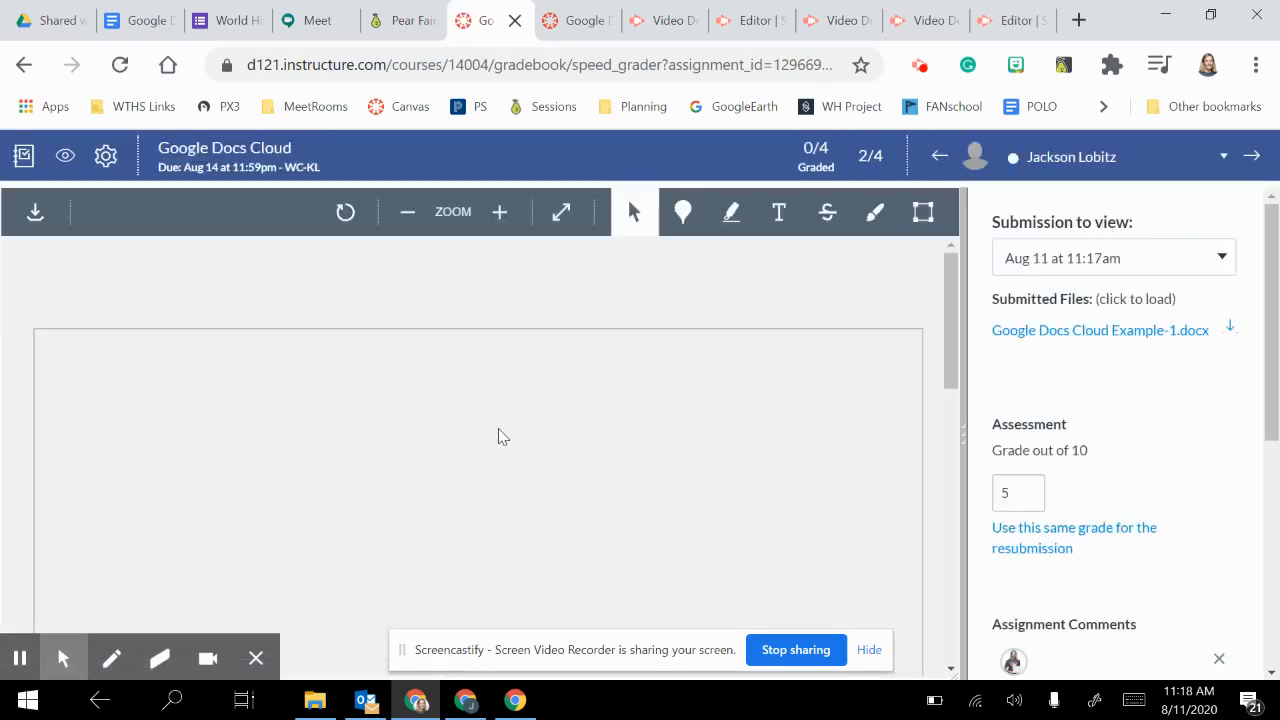
{"action": "scroll", "coordinate": [500, 433], "scroll_direction": "down", "scroll_amount": 1}
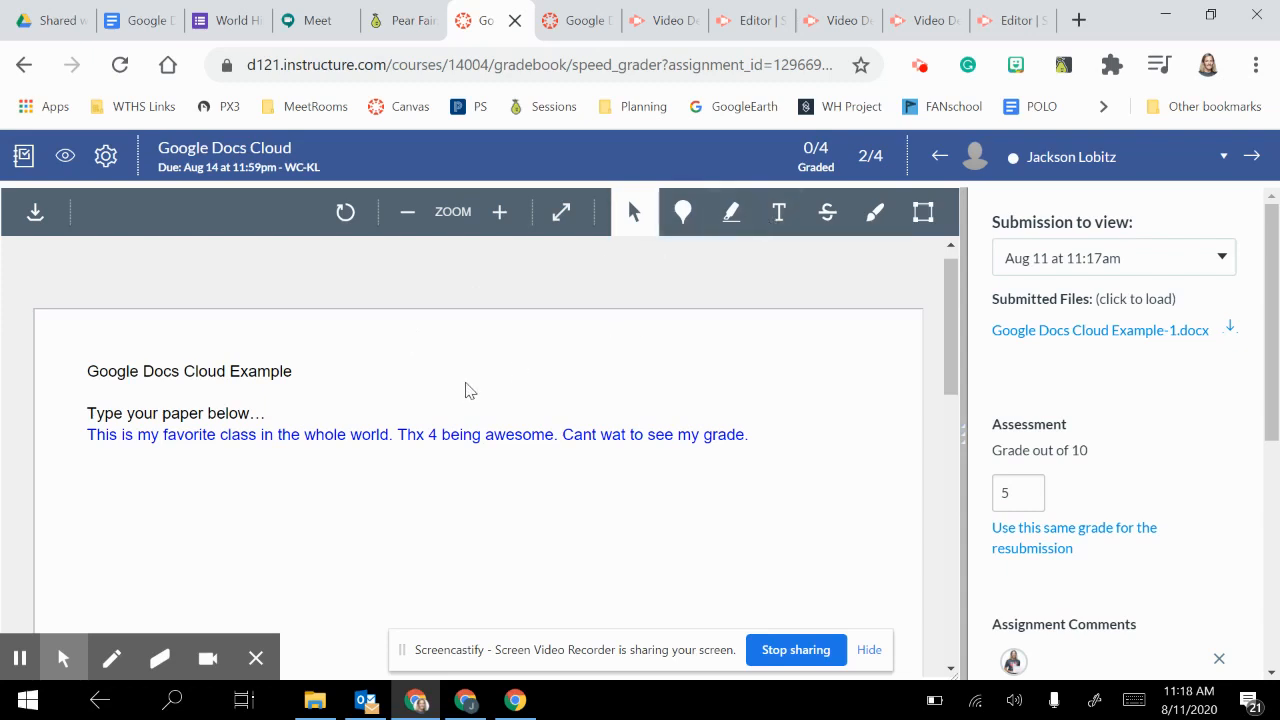
Step: Add a free-text annotation reading "PLease redo this" beside the title of the submitted document
{"action": "left_click", "coordinate": [779, 212]}
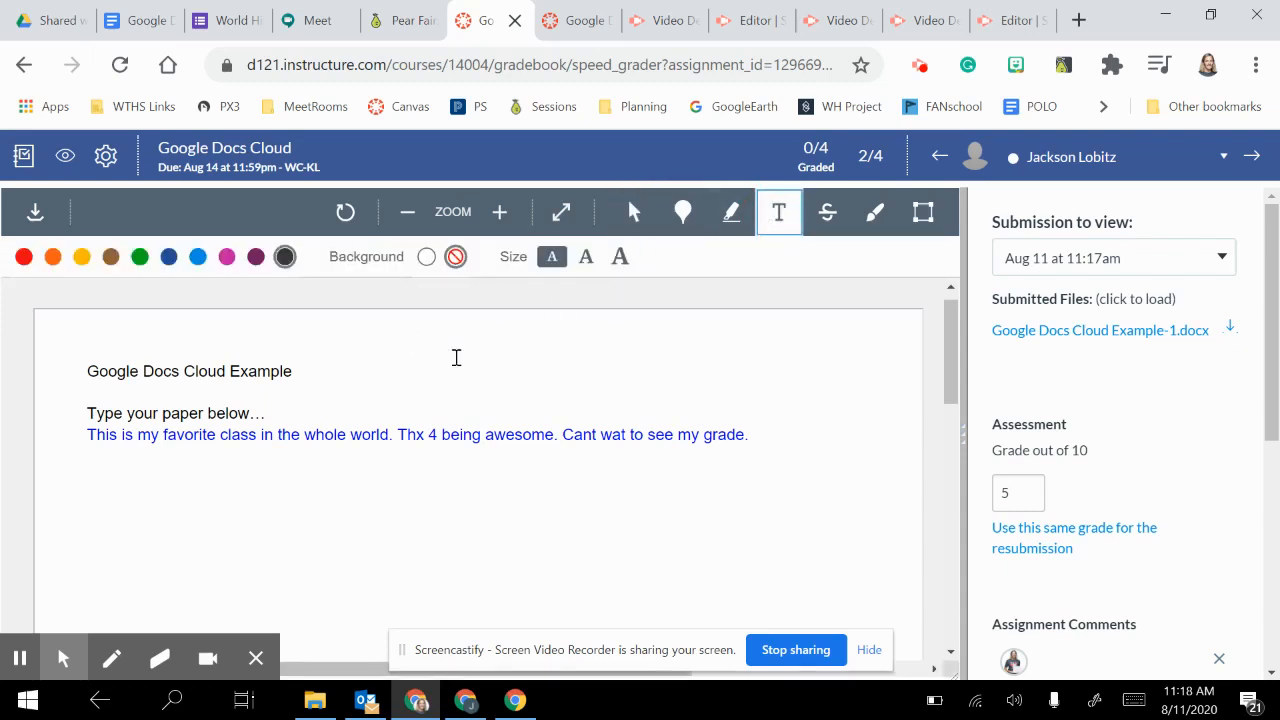
{"action": "left_click", "coordinate": [452, 360]}
{"action": "type", "text": "PL"}
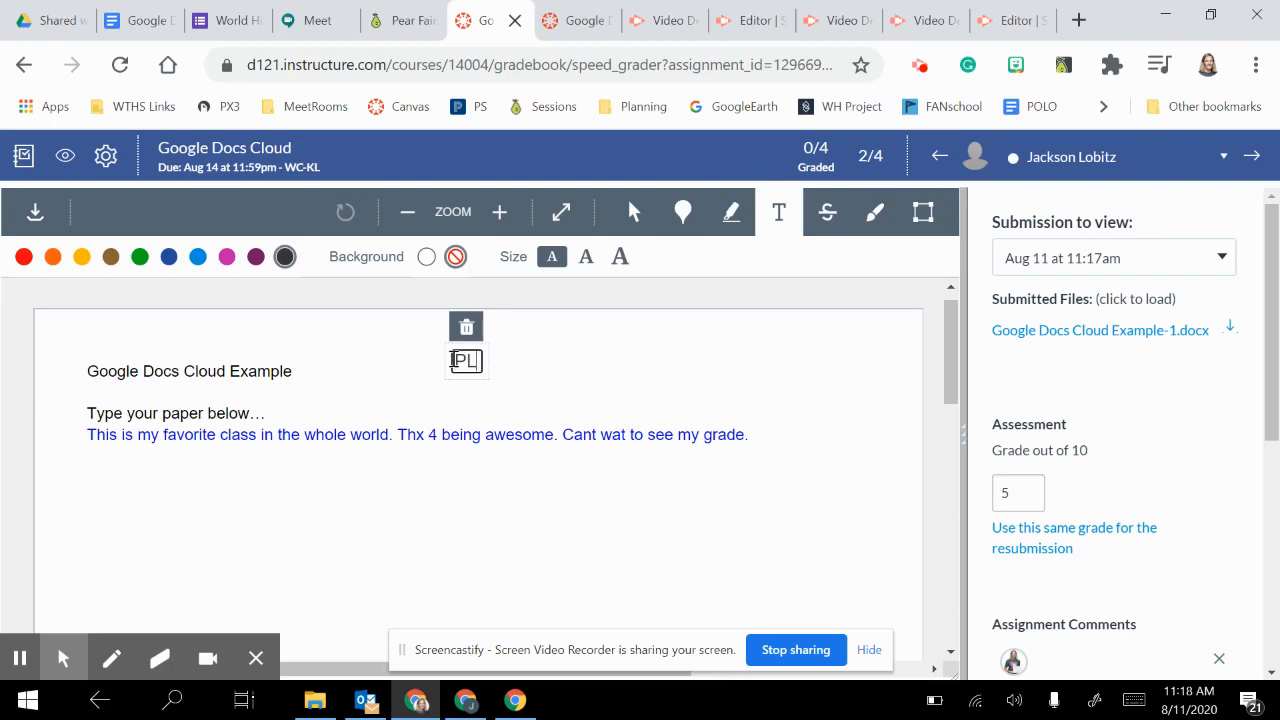
{"action": "type", "text": "ease redo this."}
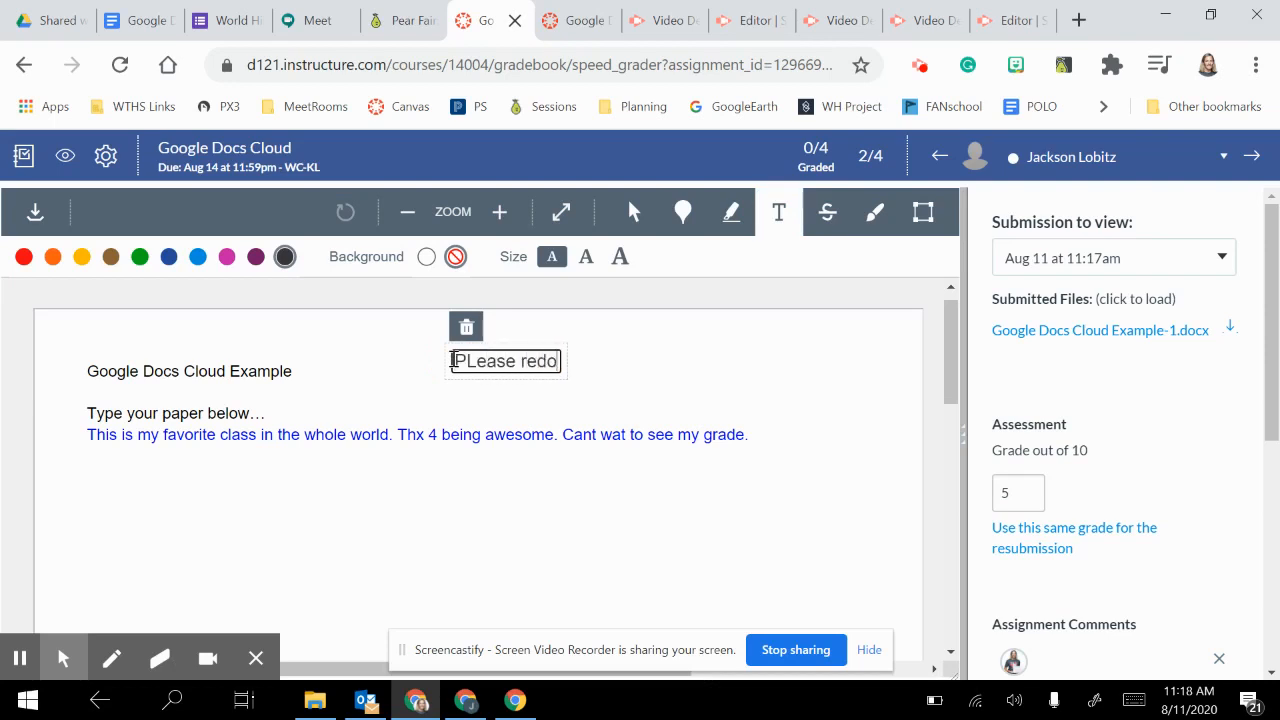
{"action": "left_click", "coordinate": [695, 337]}
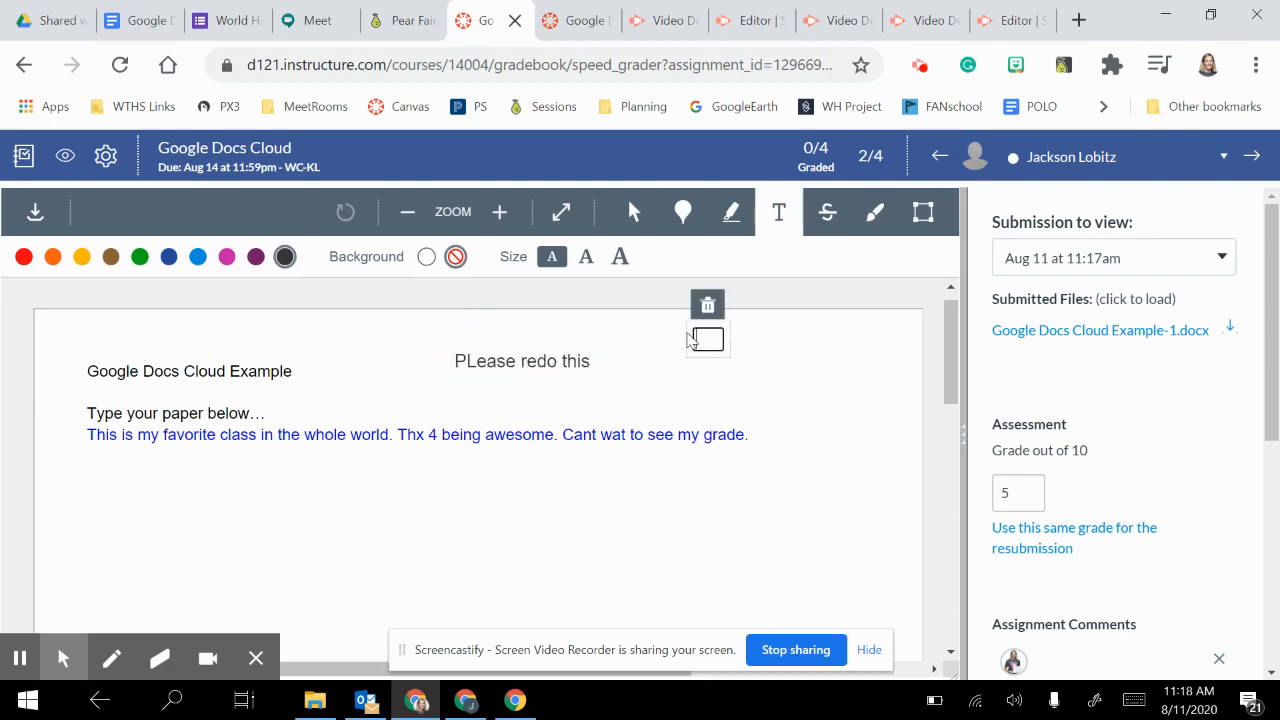
{"action": "left_click", "coordinate": [610, 322]}
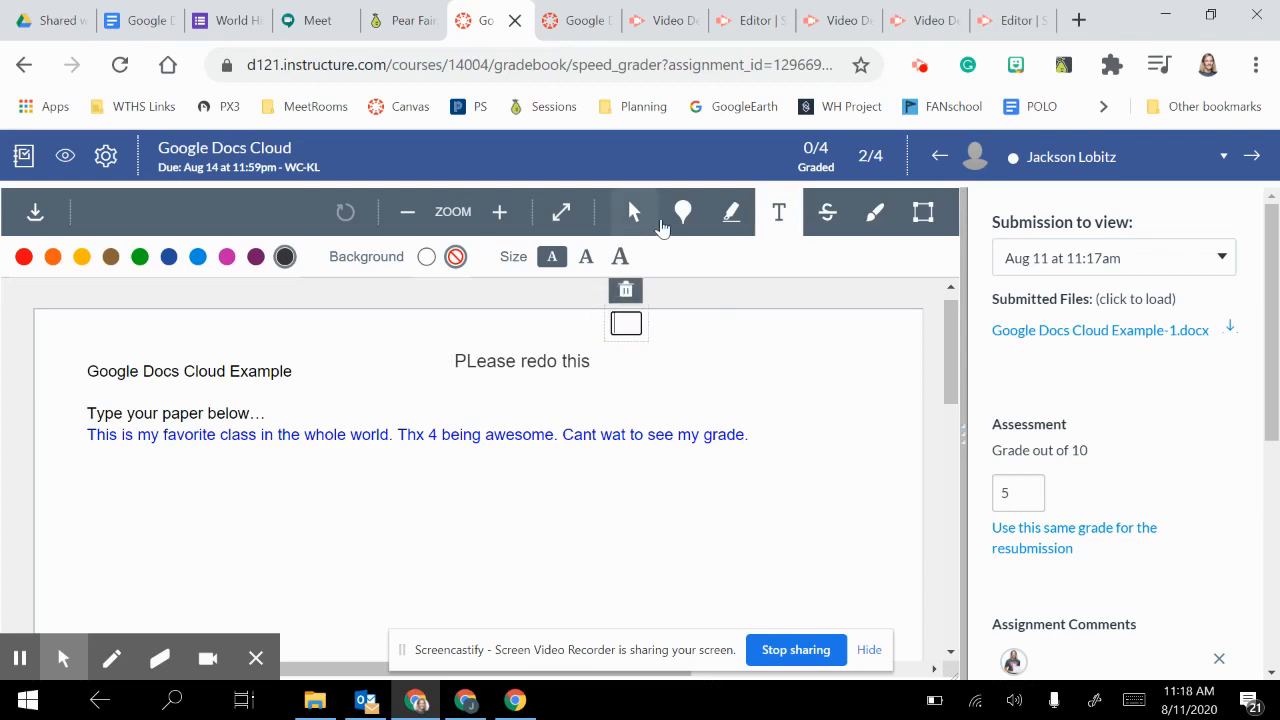
Step: Highlight "Thx 4 being" in yellow in the submitted document and attach the comment "No text words" to it
{"action": "left_click", "coordinate": [730, 215]}
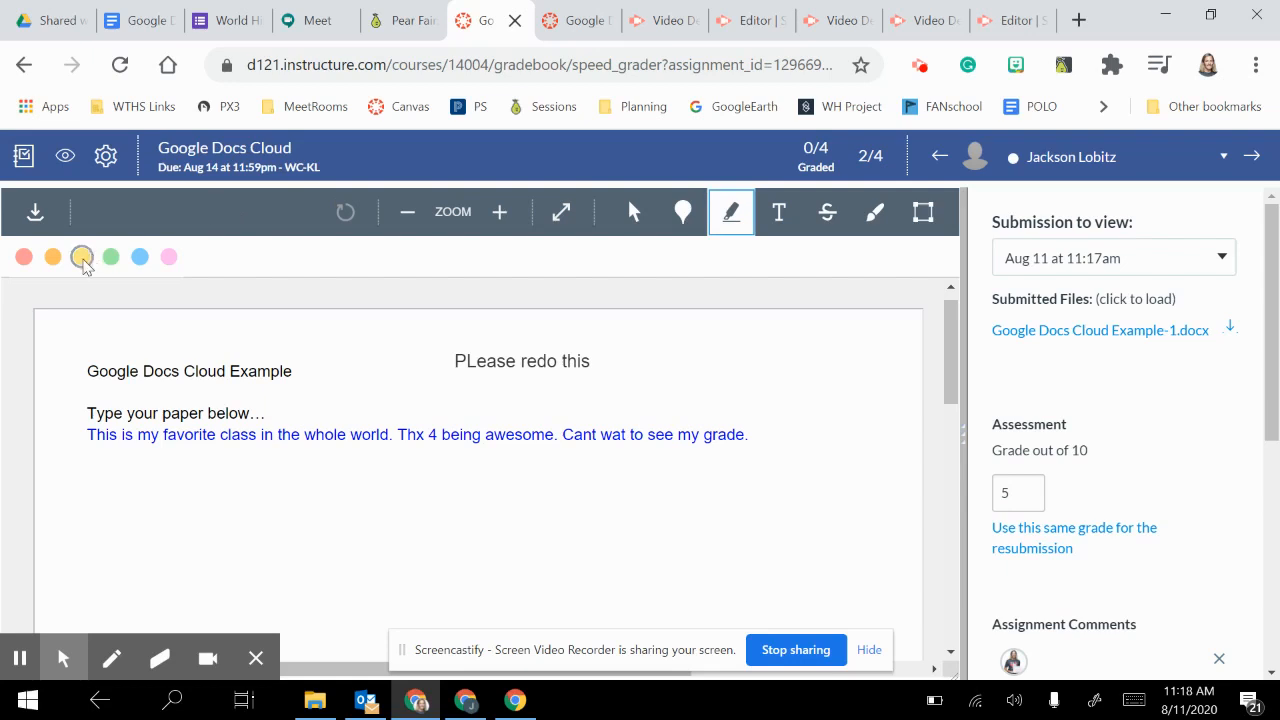
{"action": "left_click", "coordinate": [82, 259]}
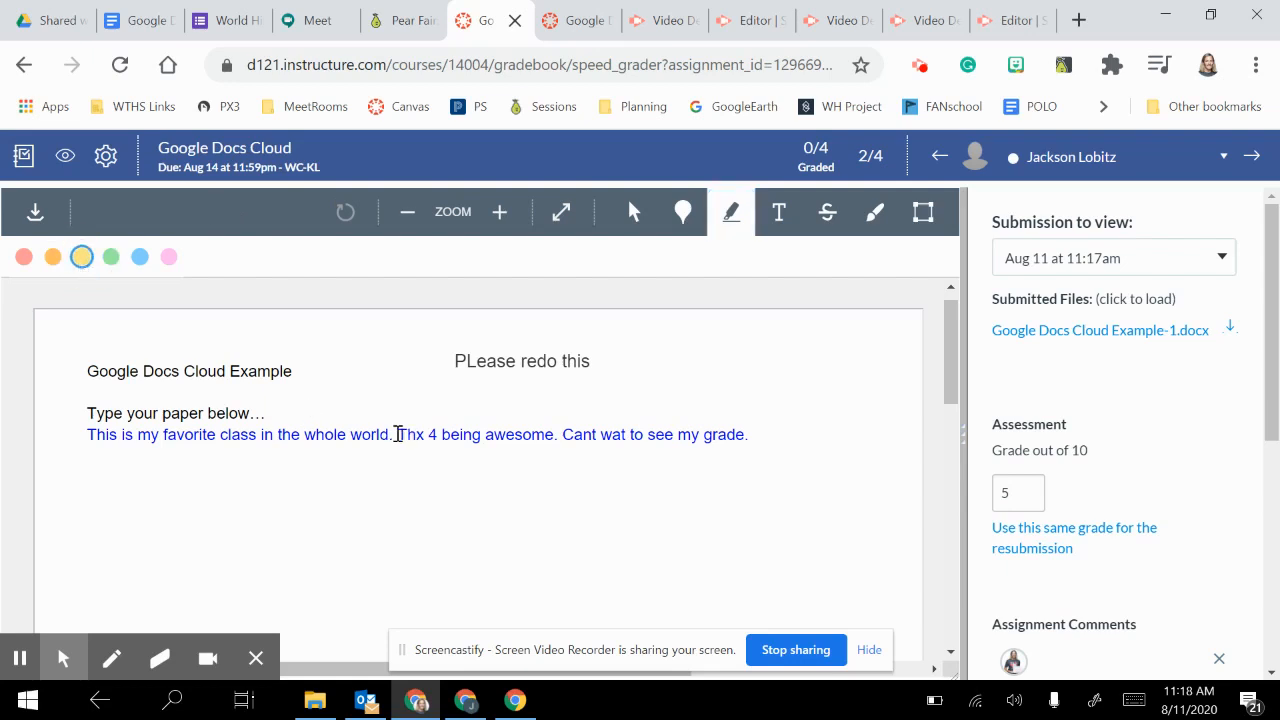
{"action": "left_click_drag", "start_coordinate": [397, 434], "coordinate": [482, 434]}
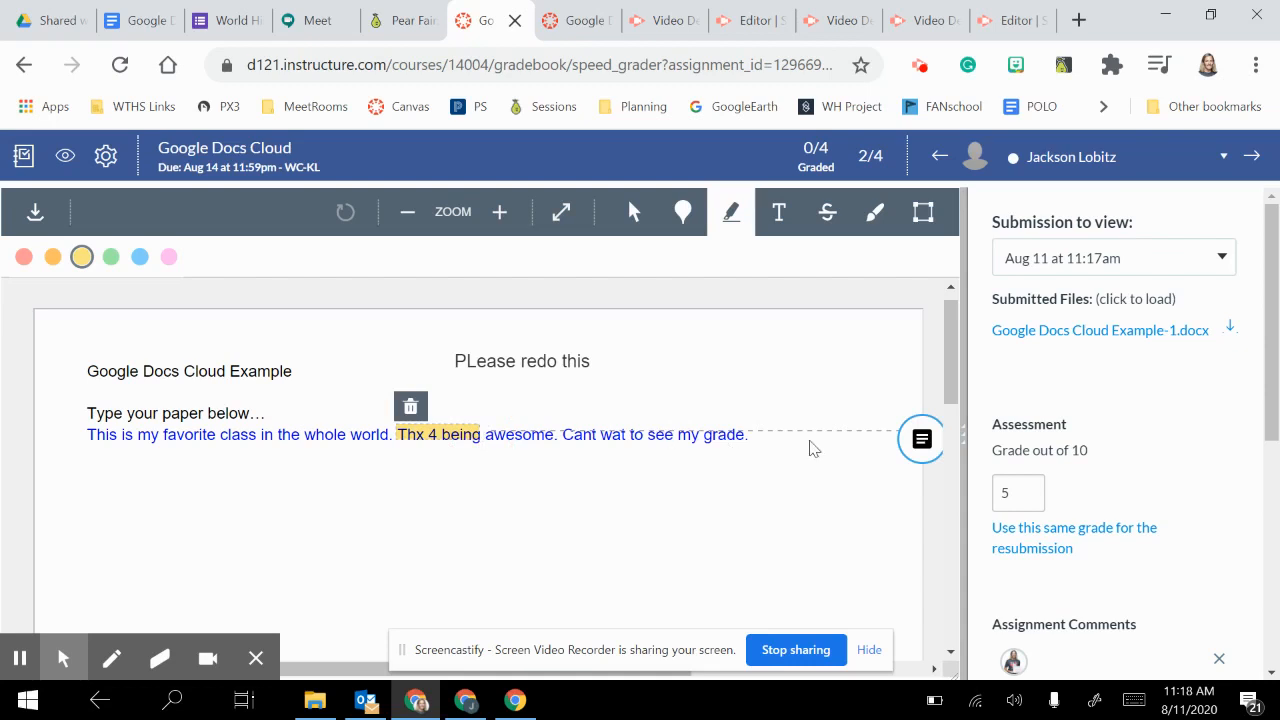
{"action": "left_click", "coordinate": [921, 440]}
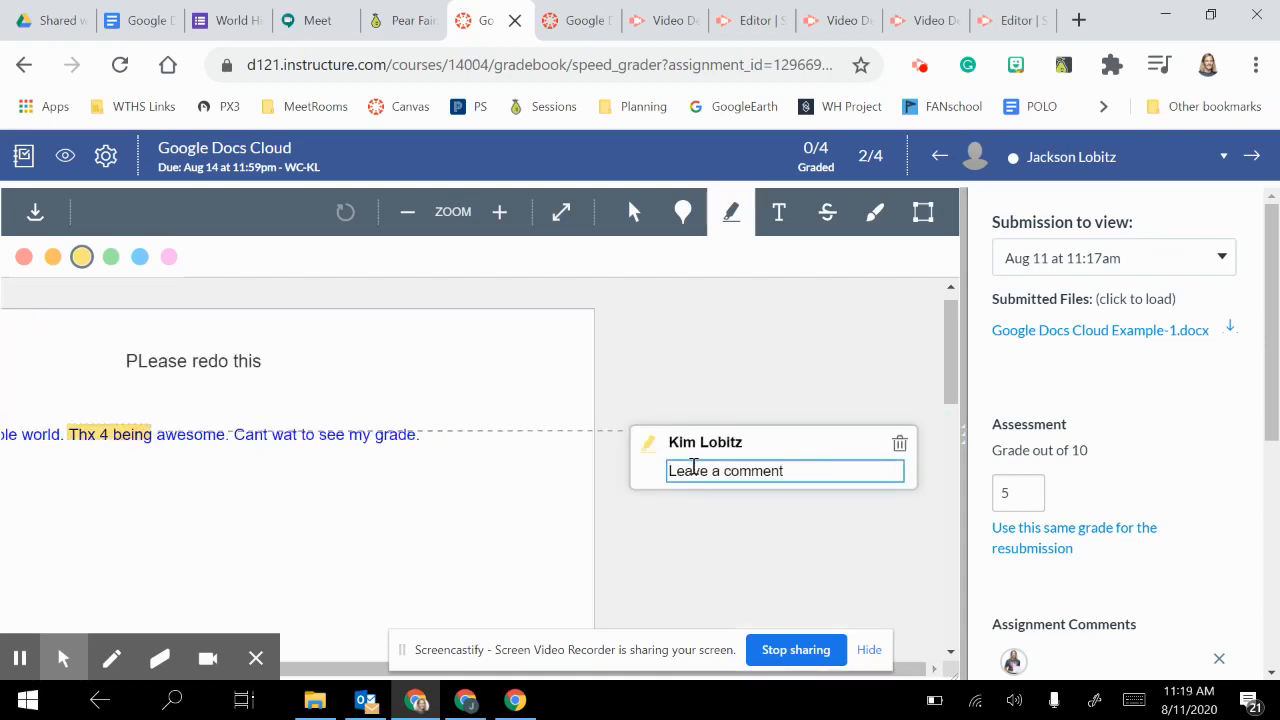
{"action": "type", "text": "Nope"}
{"action": "type", "text": "xt words"}
{"action": "left_click", "coordinate": [637, 540]}
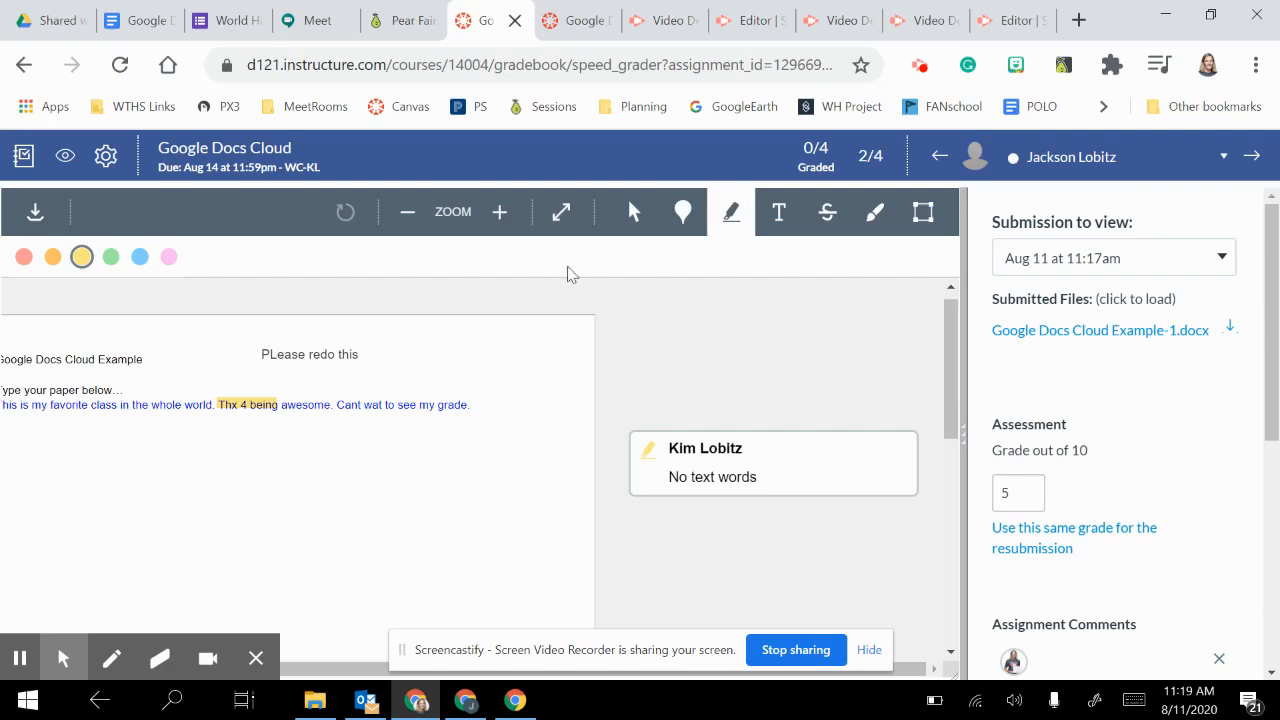
Step: Circle "Cant" with a thin pink freehand line and attach the comment "Punctuation please" to the drawing
{"action": "left_click", "coordinate": [876, 214]}
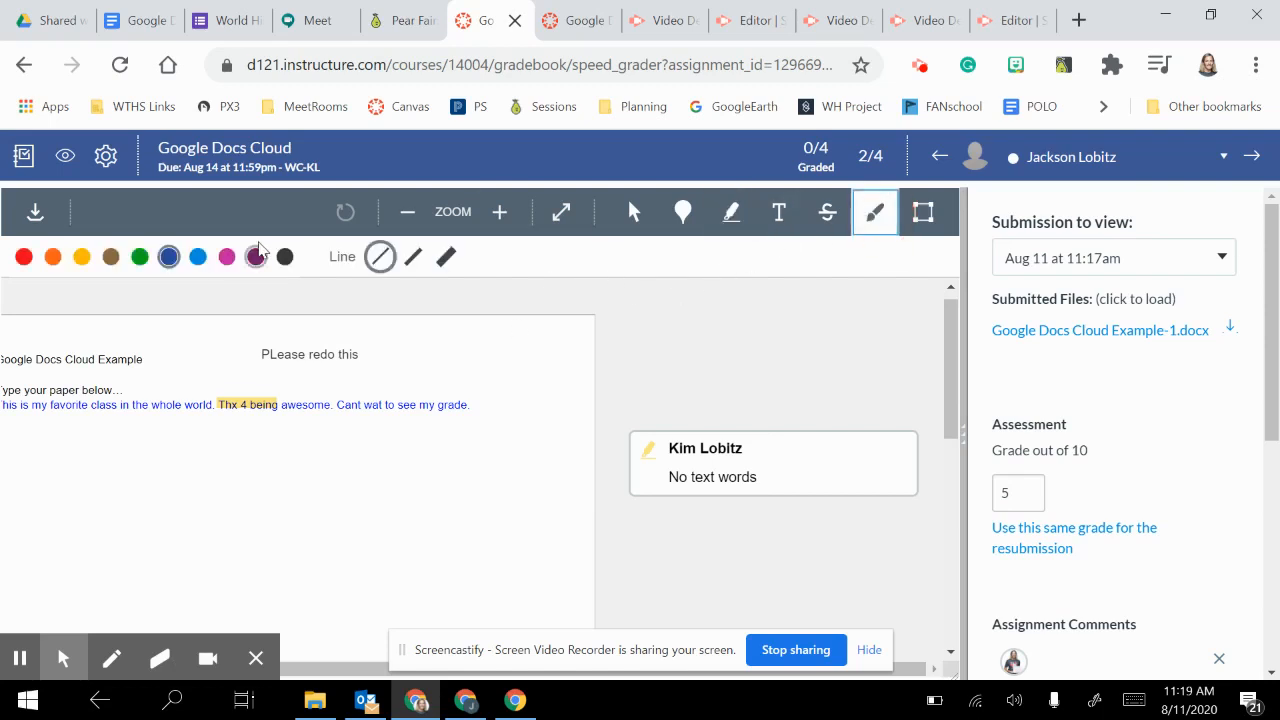
{"action": "left_click", "coordinate": [227, 256]}
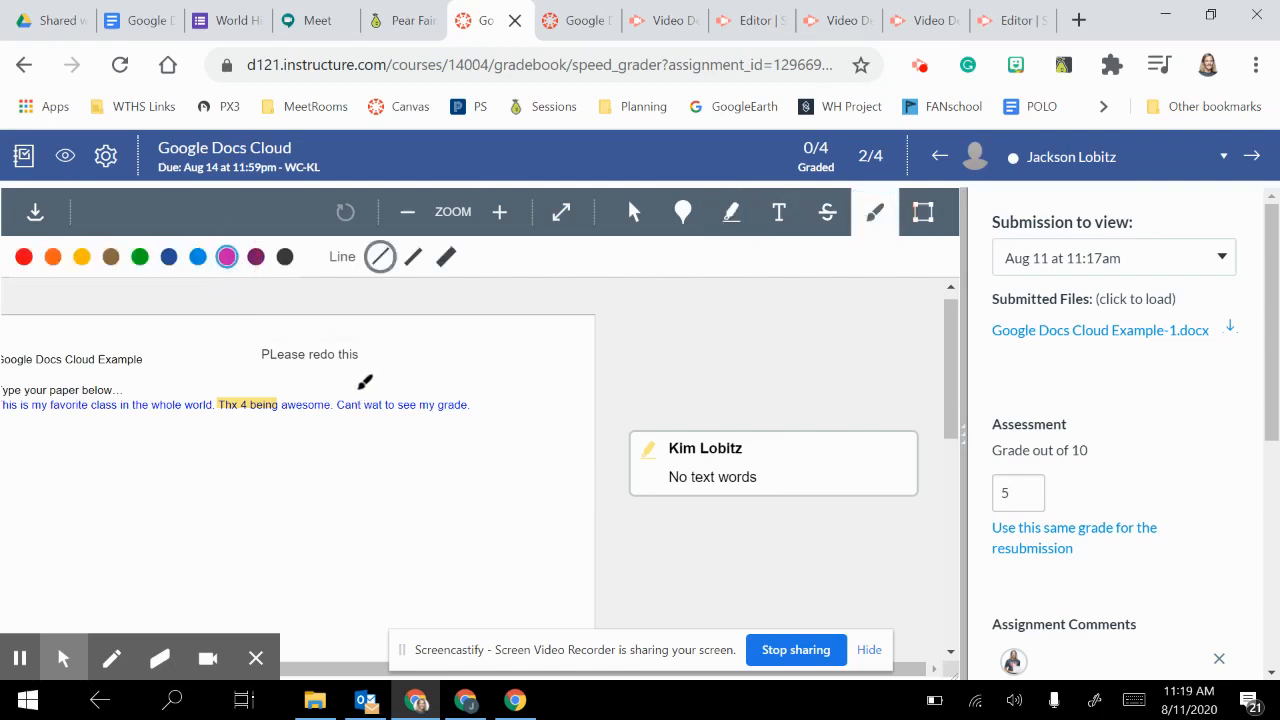
{"action": "left_click", "coordinate": [350, 384]}
{"action": "mouse_move", "coordinate": [350, 390]}
{"action": "left_mouse_down"}
{"action": "mouse_move", "coordinate": [343, 403]}
{"action": "mouse_move", "coordinate": [374, 386]}
{"action": "mouse_move", "coordinate": [351, 403]}
{"action": "left_mouse_up"}
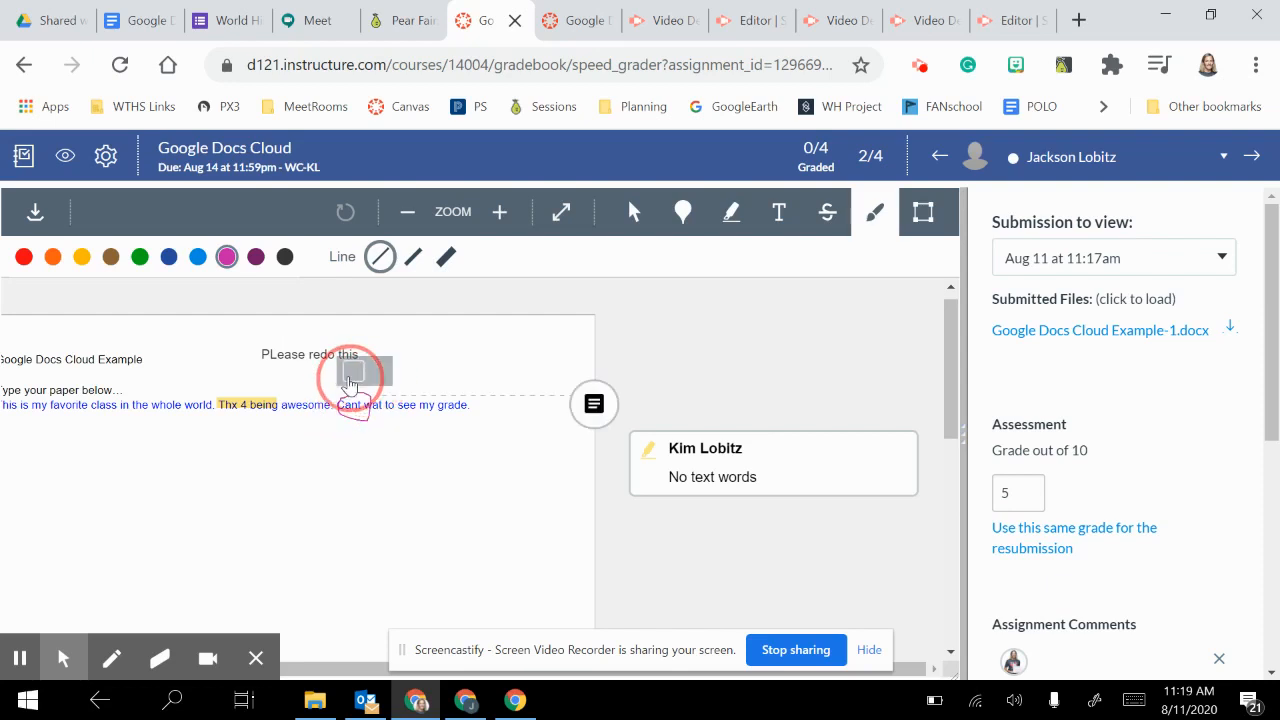
{"action": "left_click", "coordinate": [595, 405]}
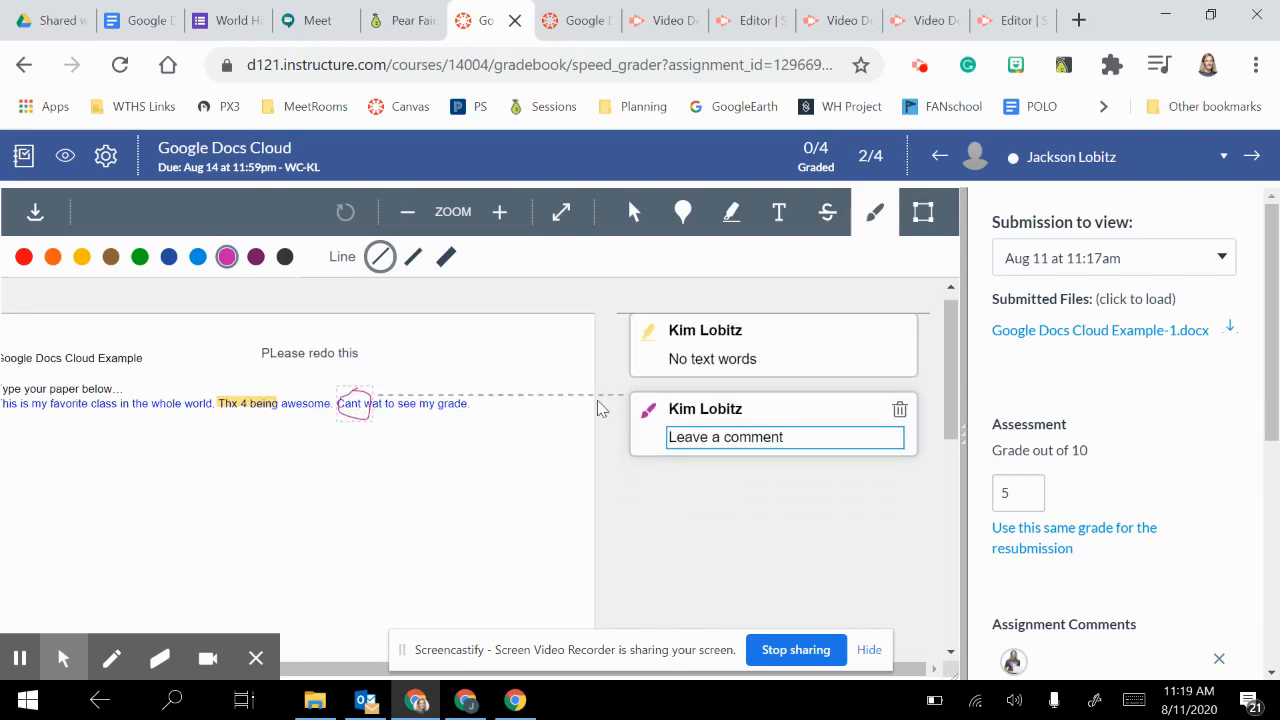
{"action": "type", "text": "Punctuation"}
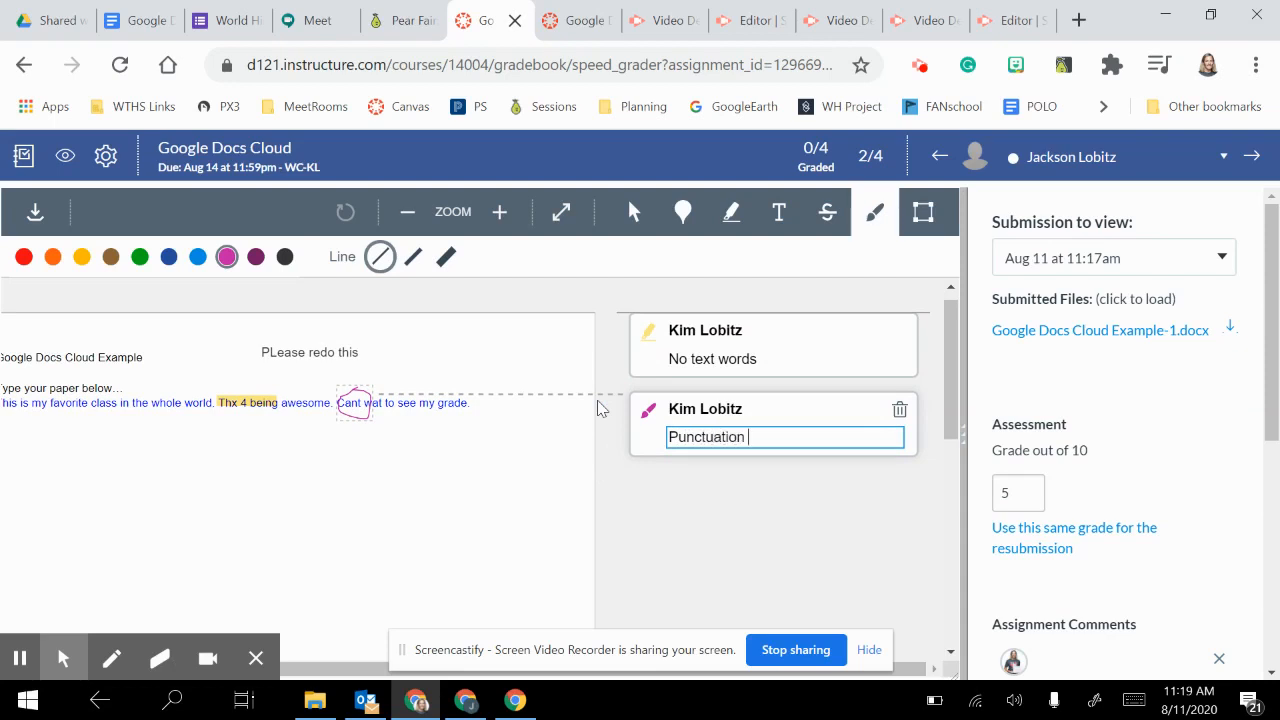
{"action": "type", "text": " please"}
{"action": "left_click", "coordinate": [704, 521]}
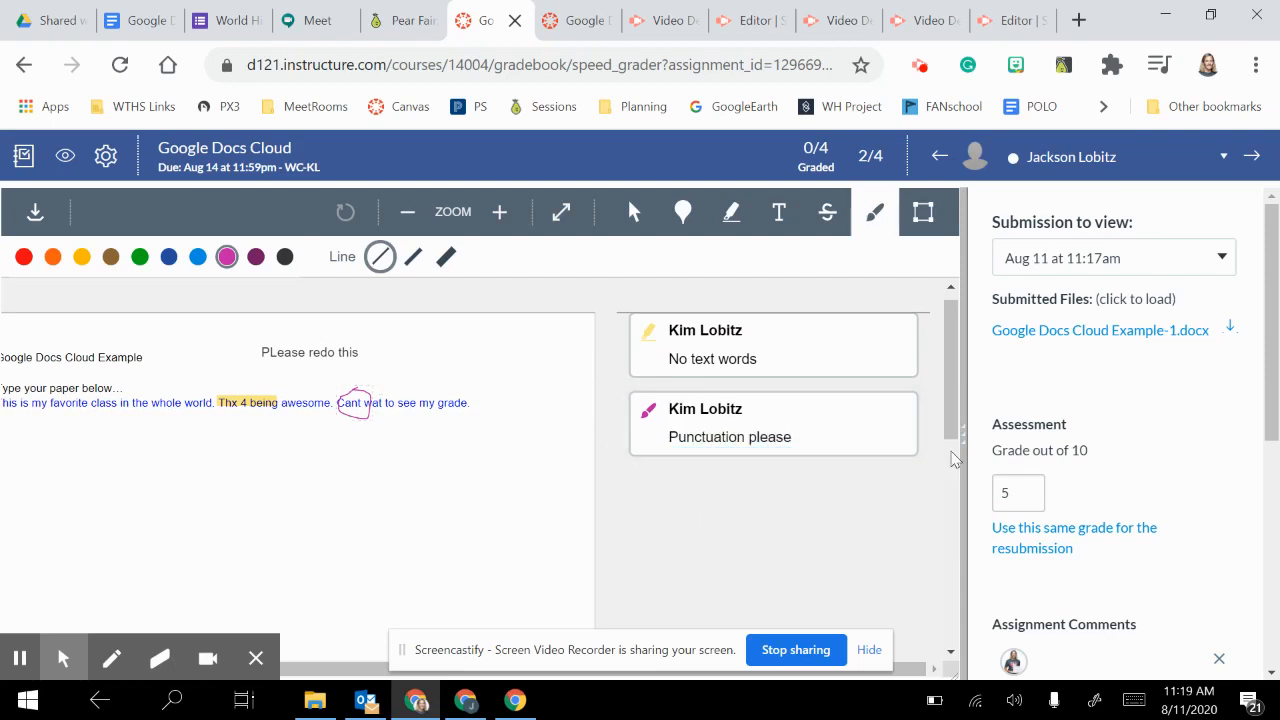
Step: Record a webcam media comment of about 15 seconds for the submission, then save and submit it
{"action": "left_click", "coordinate": [1026, 489]}
{"action": "scroll", "coordinate": [1025, 489], "scroll_direction": "down", "scroll_amount": 5}
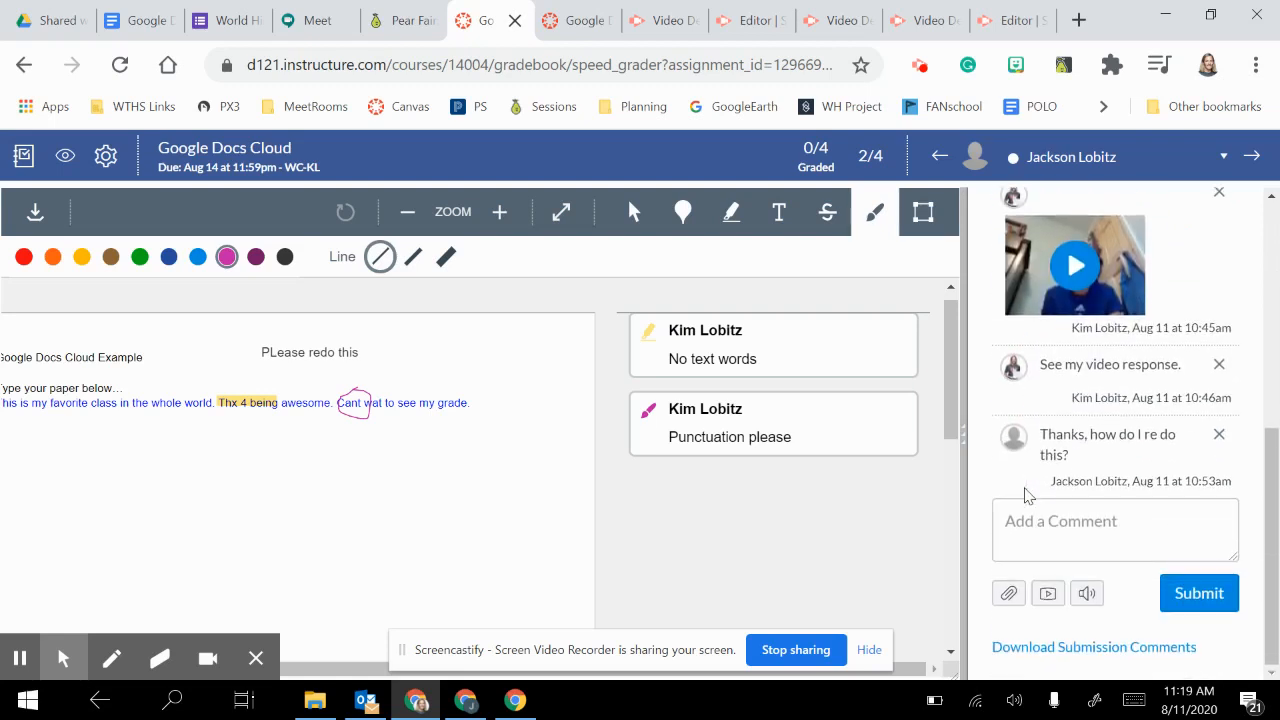
{"action": "left_click", "coordinate": [1040, 528]}
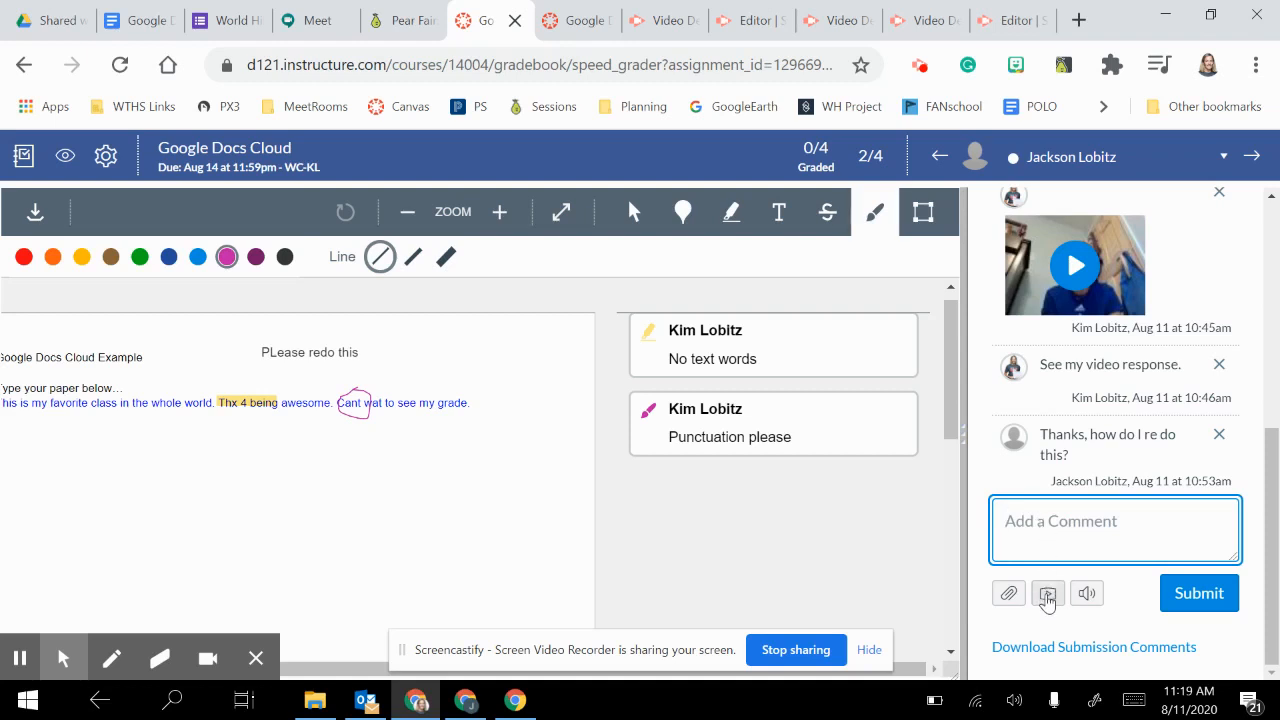
{"action": "left_click", "coordinate": [1047, 595]}
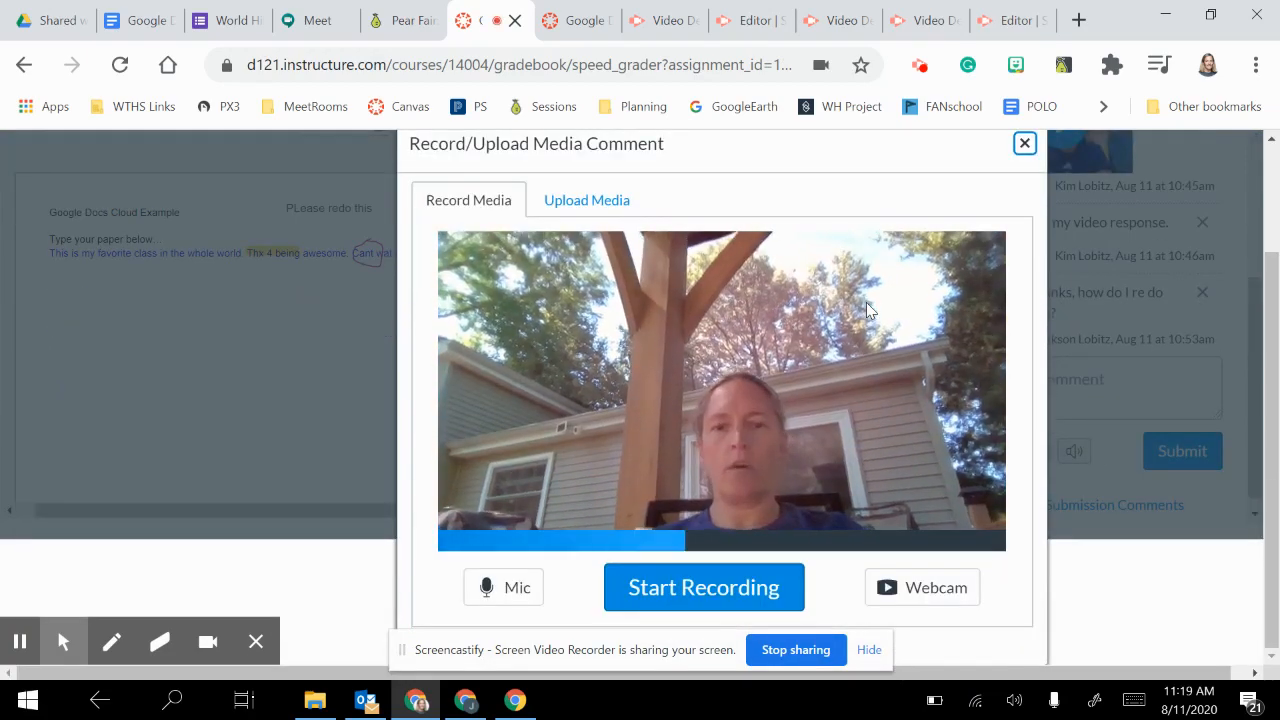
{"action": "left_click", "coordinate": [25, 692]}
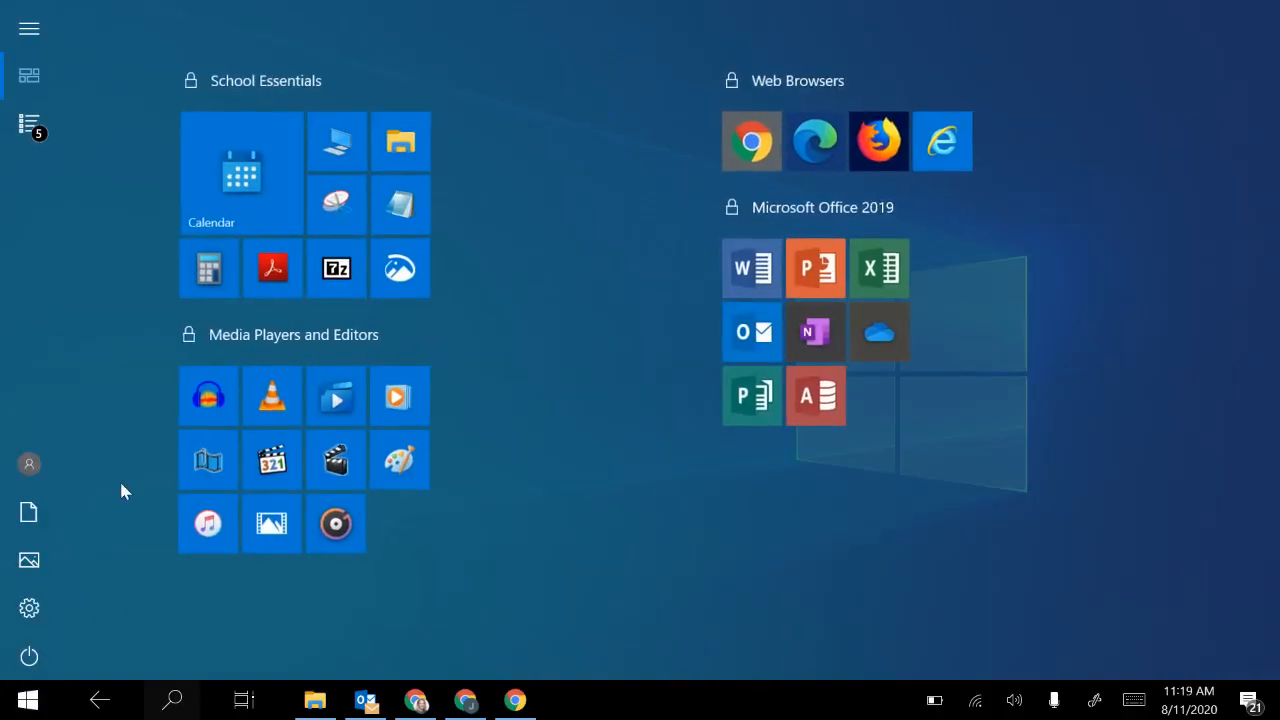
{"action": "left_click", "coordinate": [415, 701]}
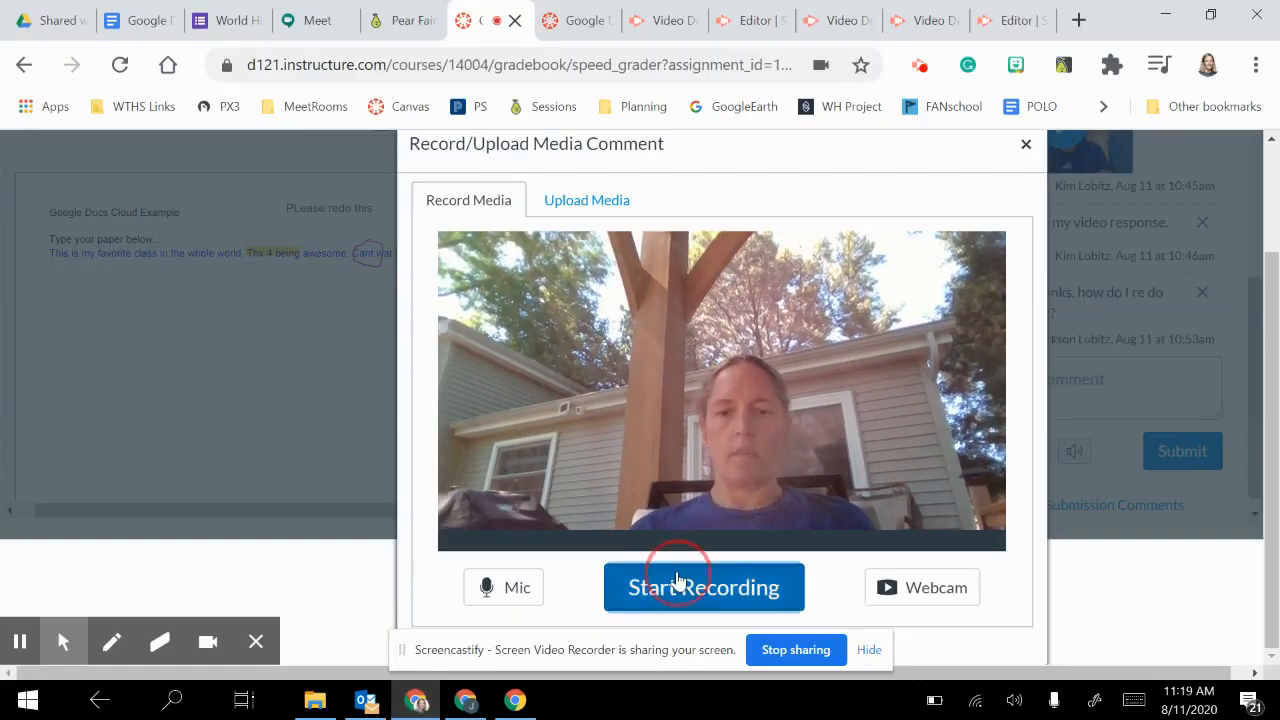
{"action": "left_click", "coordinate": [677, 584]}
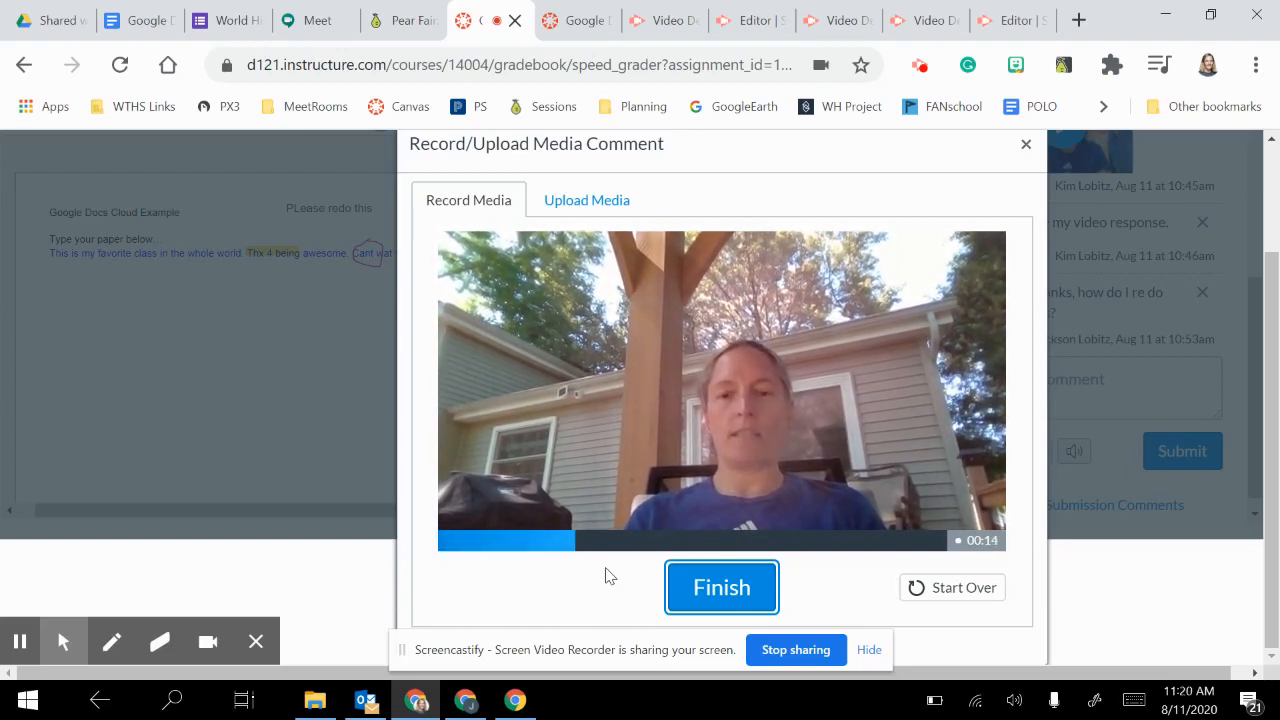
{"action": "left_click", "coordinate": [744, 606]}
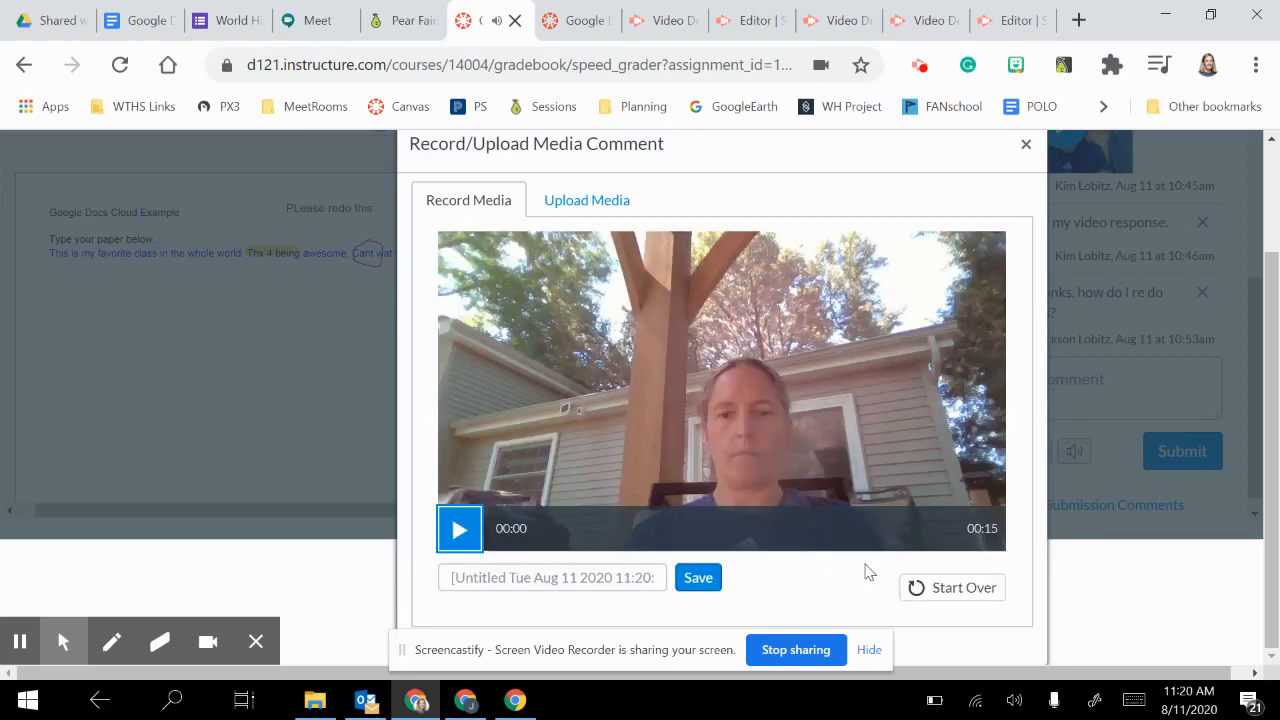
{"action": "left_click", "coordinate": [699, 580]}
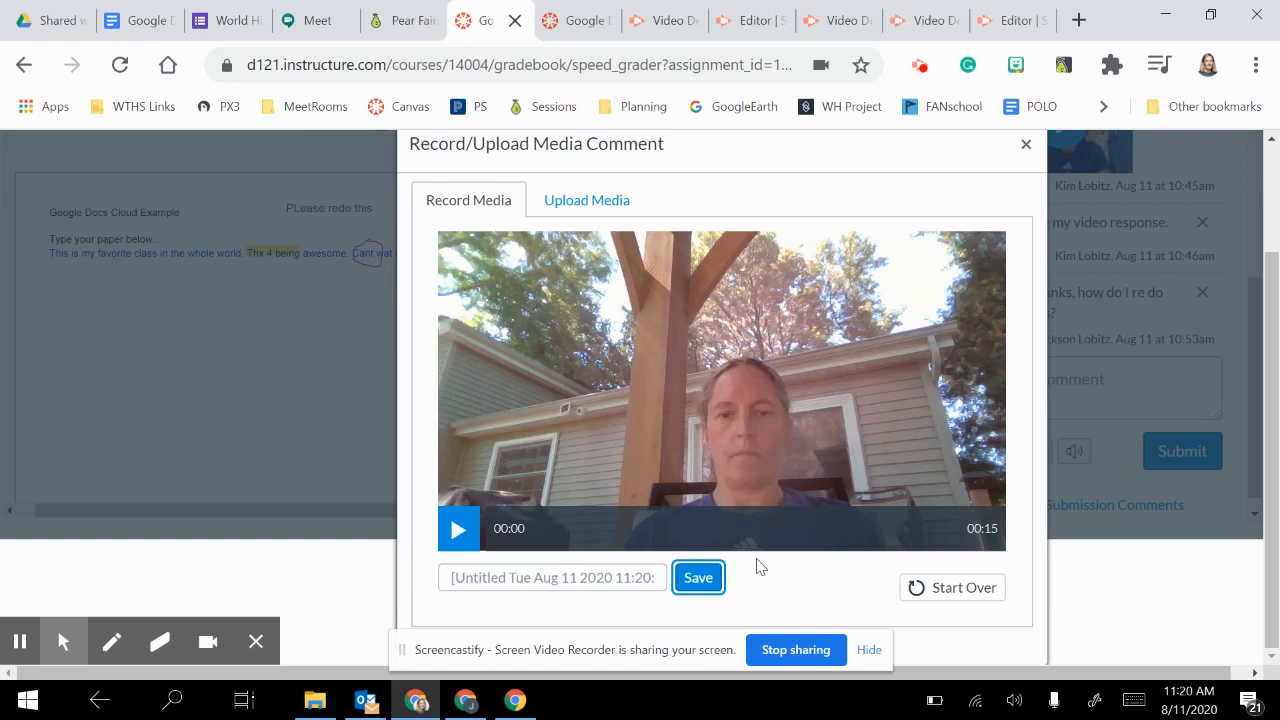
{"action": "left_click", "coordinate": [698, 577]}
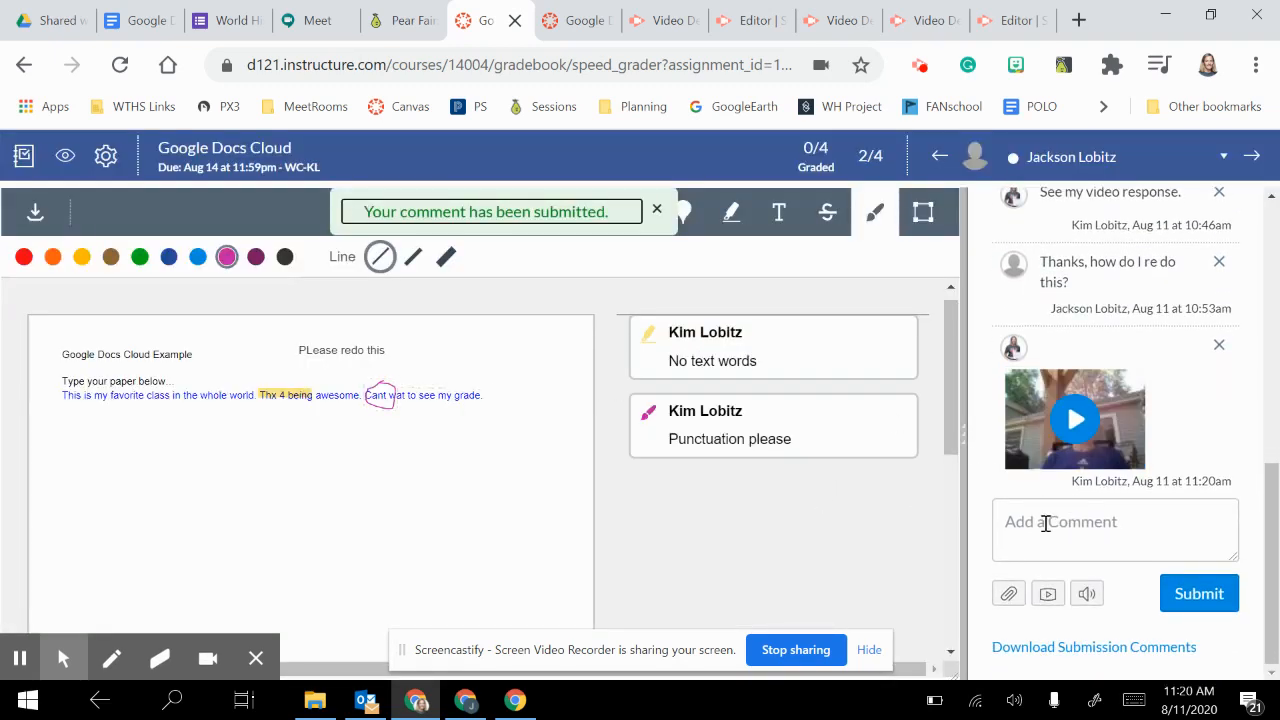
{"action": "left_click", "coordinate": [1200, 606]}
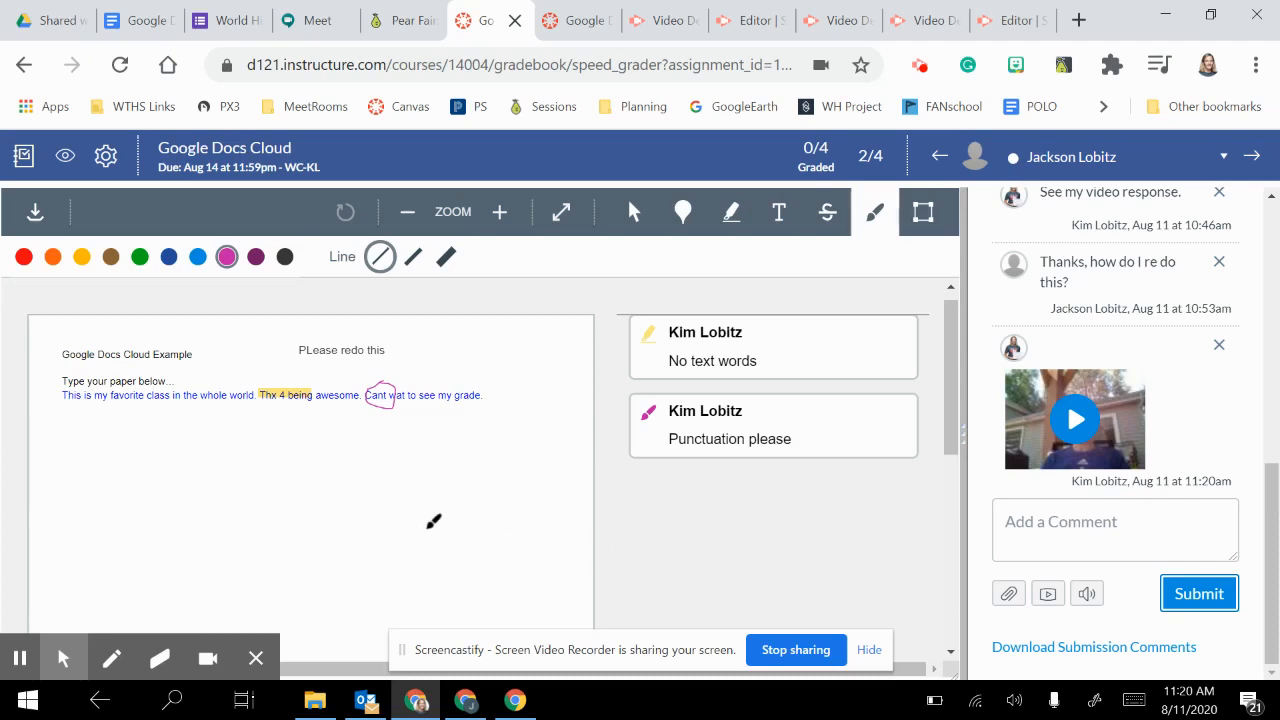
Step: Open the Google Docs Cloud feedback from the student's dashboard and review the grade and teacher comments in the submission details
{"action": "left_click", "coordinate": [19, 658]}
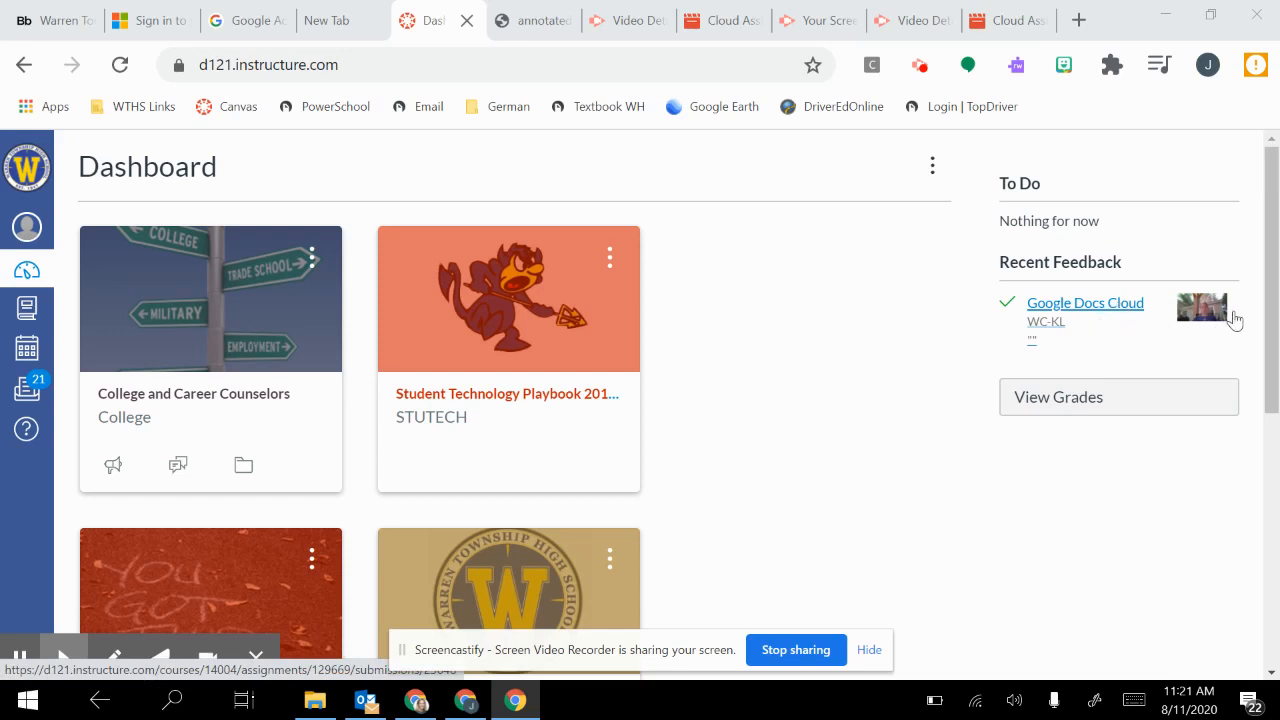
{"action": "left_click", "coordinate": [1098, 305]}
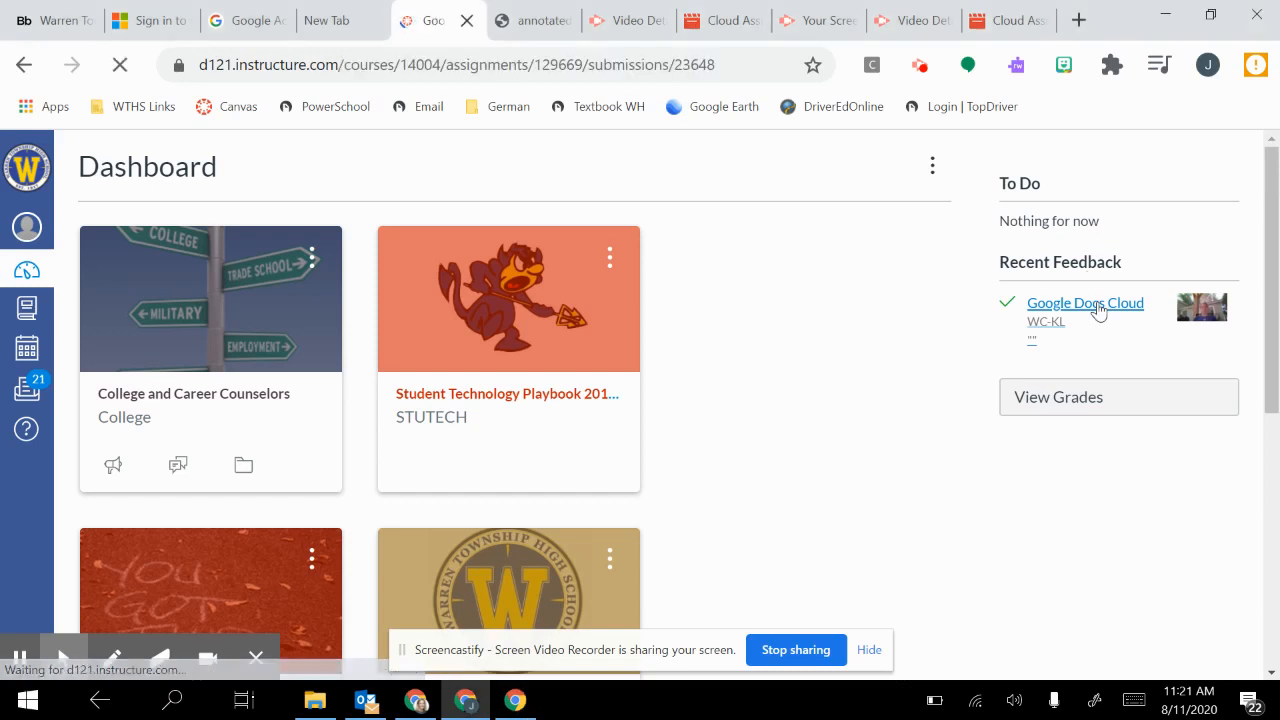
{"action": "scroll", "coordinate": [853, 293], "scroll_direction": "down", "scroll_amount": 1}
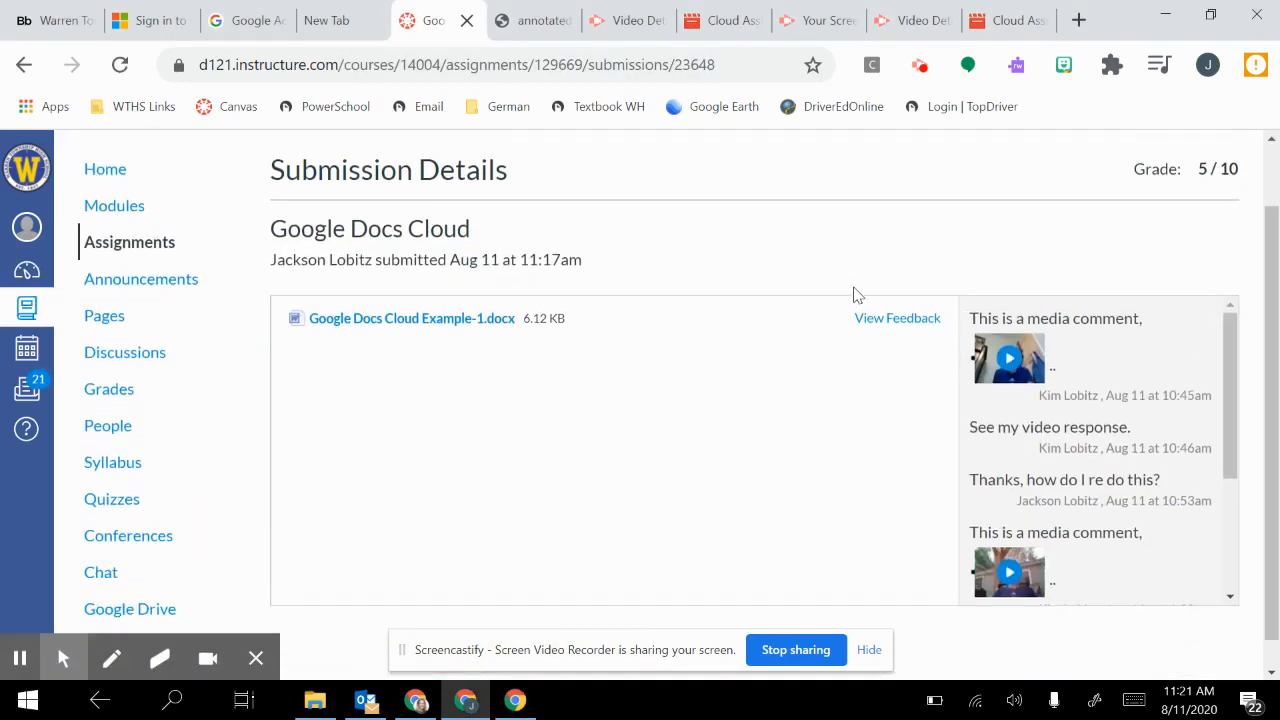
{"action": "scroll", "coordinate": [1103, 438], "scroll_direction": "down", "scroll_amount": 1}
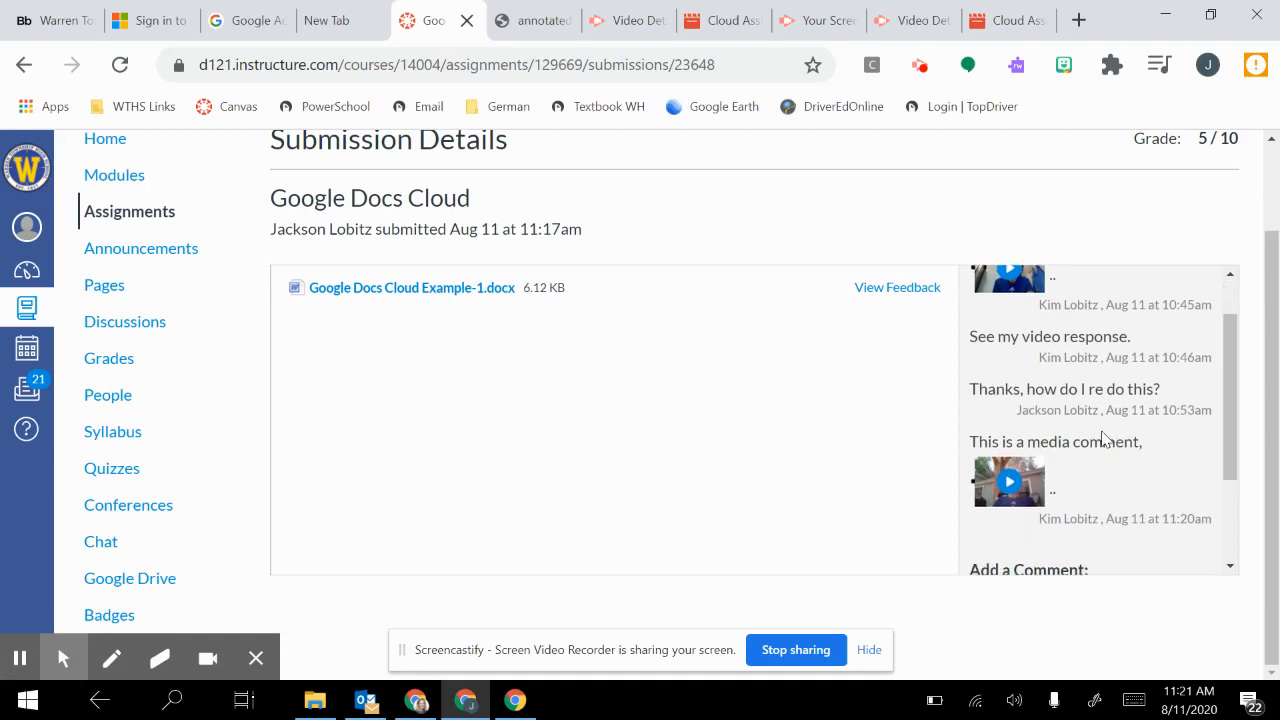
{"action": "scroll", "coordinate": [1103, 438], "scroll_direction": "down", "scroll_amount": 1}
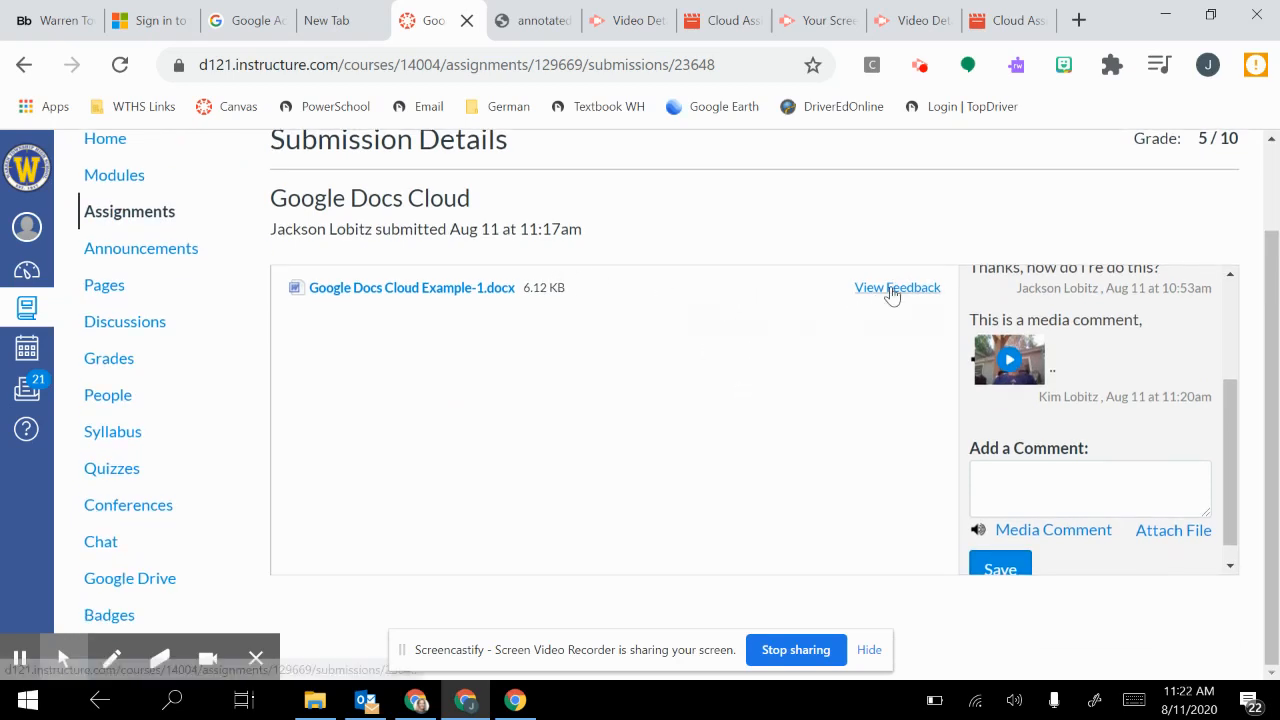
Step: View the teacher's feedback on Google Docs Cloud Example-1.docx, examine the annotation comments, and close the preview
{"action": "left_click", "coordinate": [893, 291]}
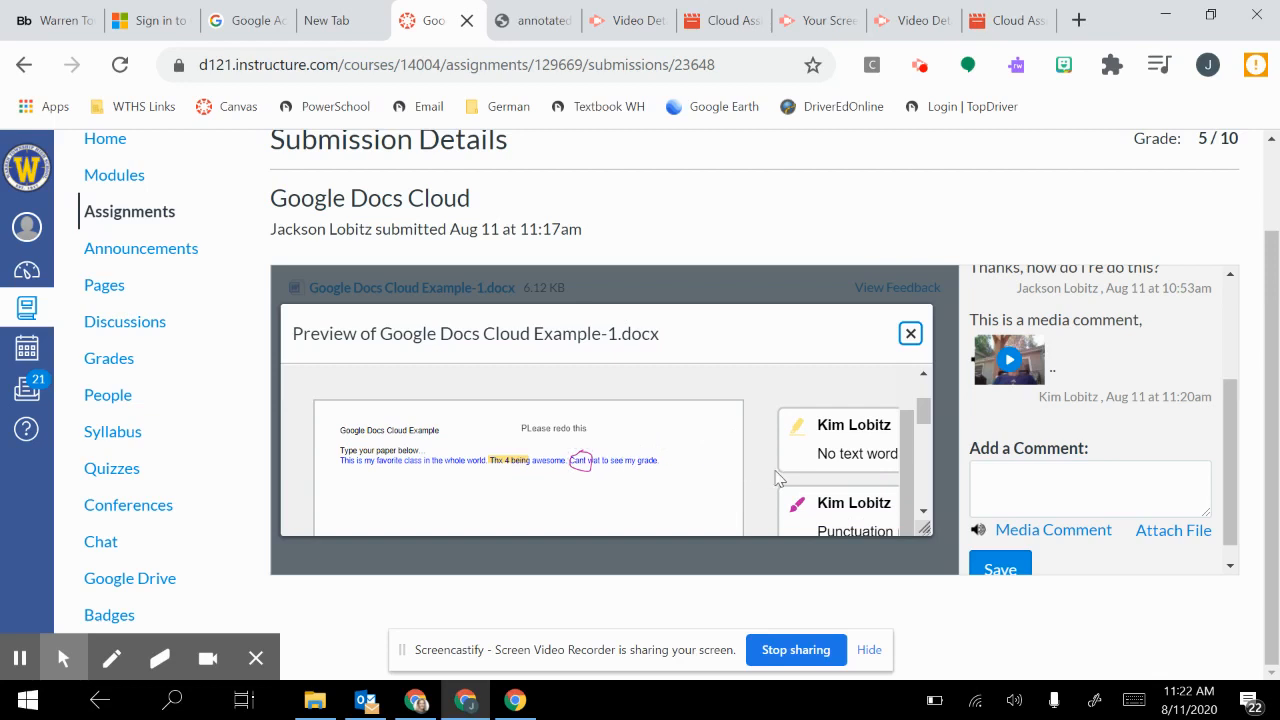
{"action": "left_click", "coordinate": [789, 475]}
{"action": "left_click", "coordinate": [701, 479]}
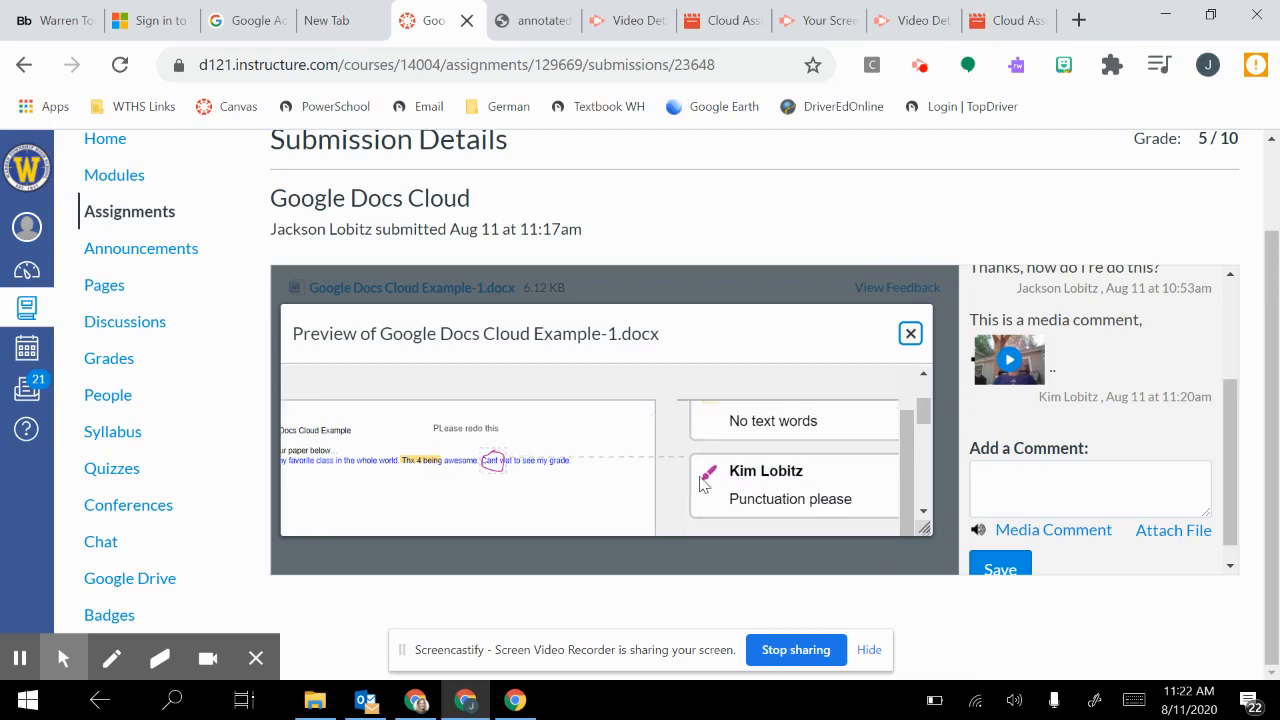
{"action": "left_click", "coordinate": [656, 479]}
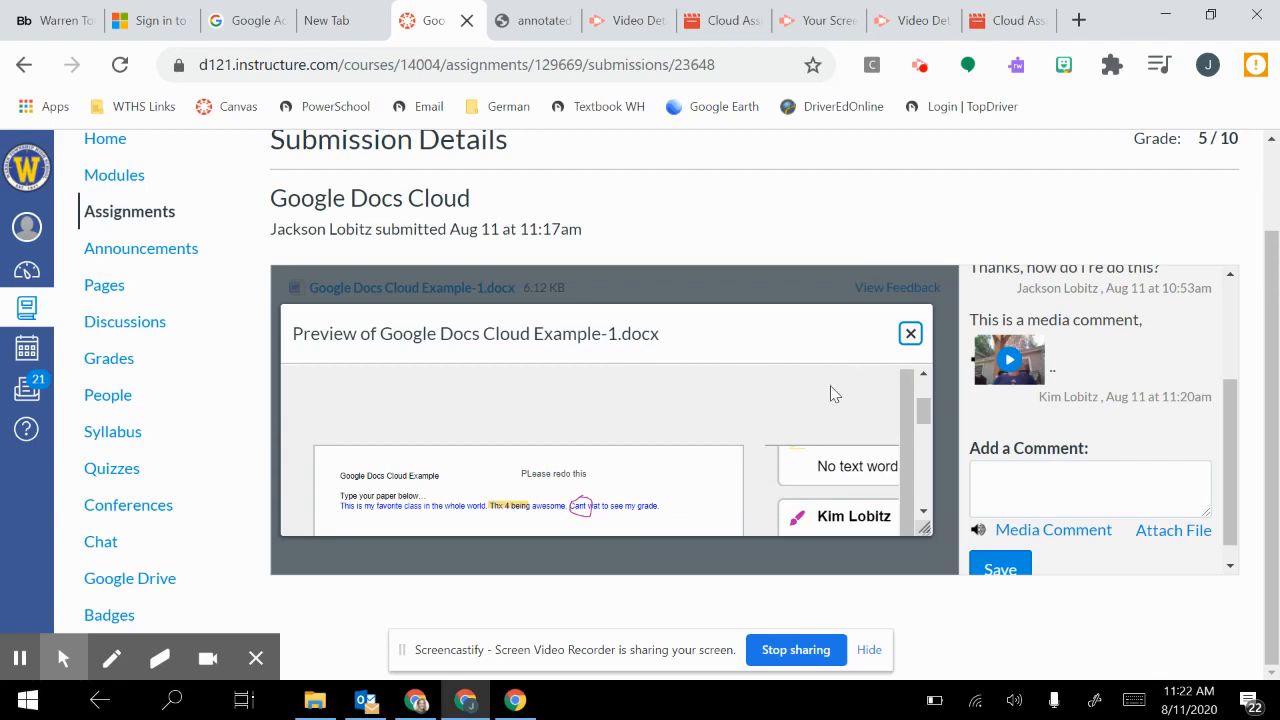
{"action": "left_click", "coordinate": [910, 333]}
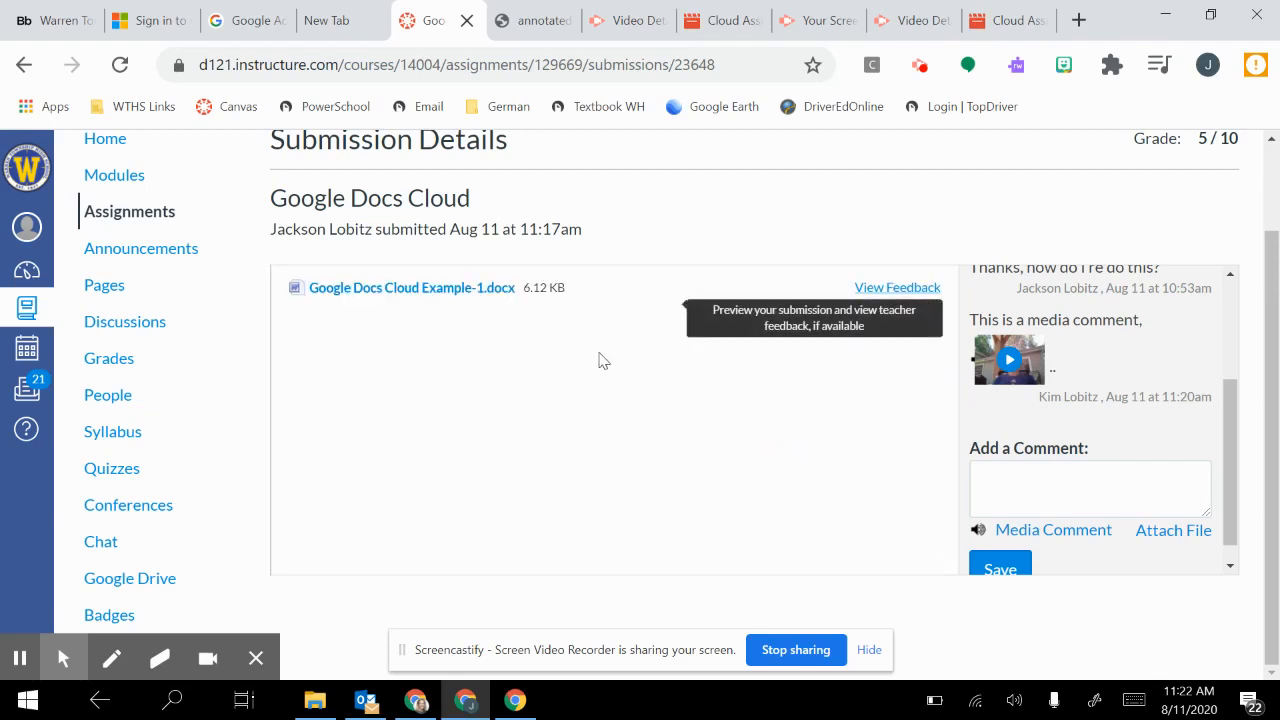
Step: Reopen the feedback preview of the submitted document and bring the Add a Comment area fully into view
{"action": "left_click", "coordinate": [890, 287]}
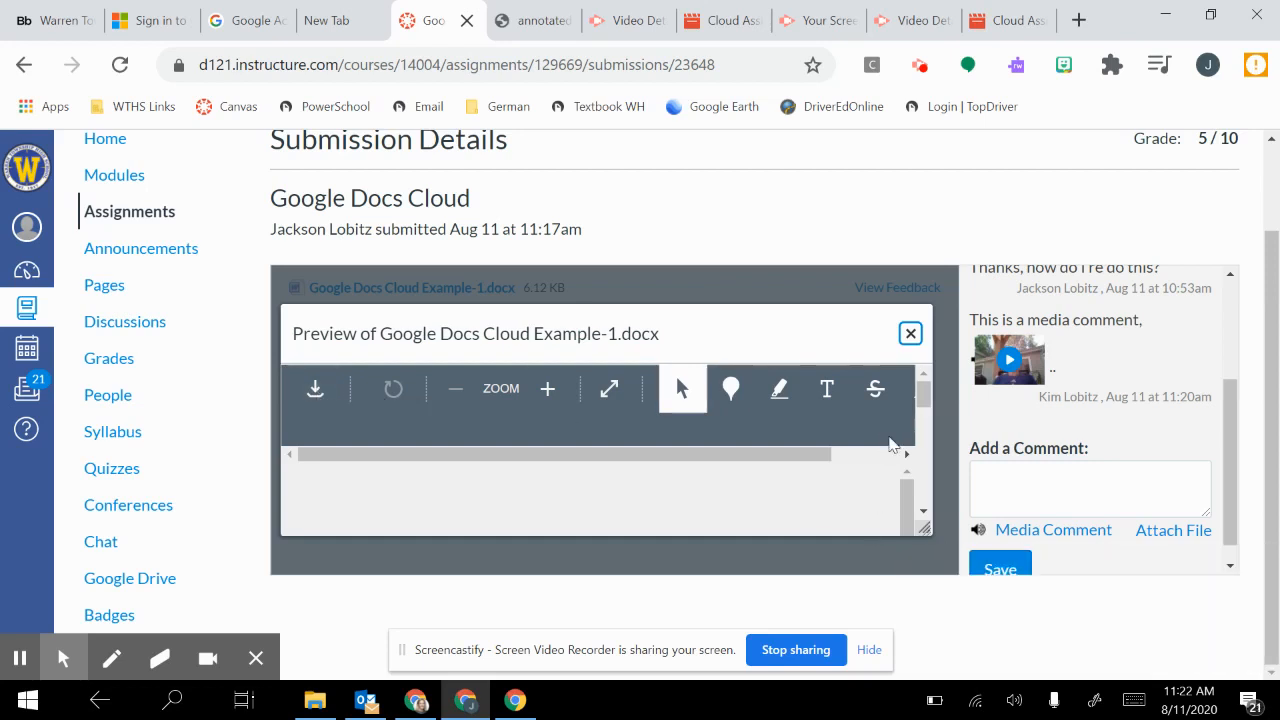
{"action": "scroll", "coordinate": [1066, 455], "scroll_direction": "down", "scroll_amount": 1}
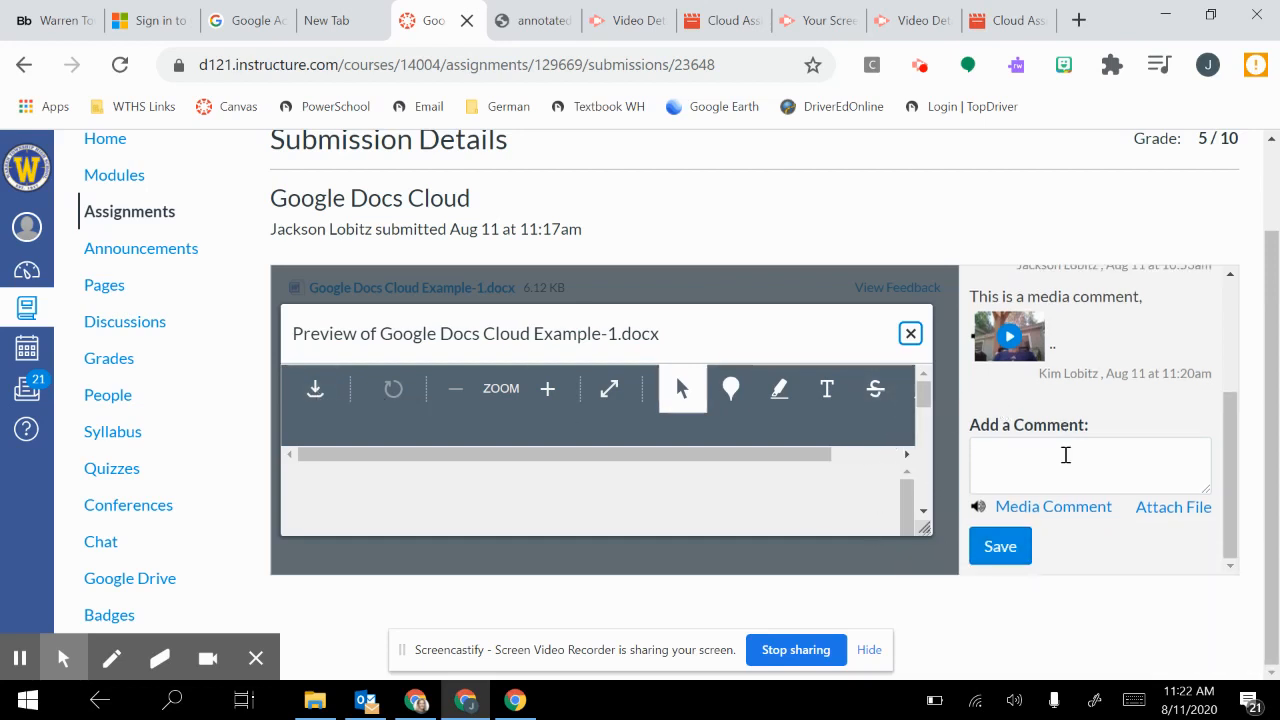